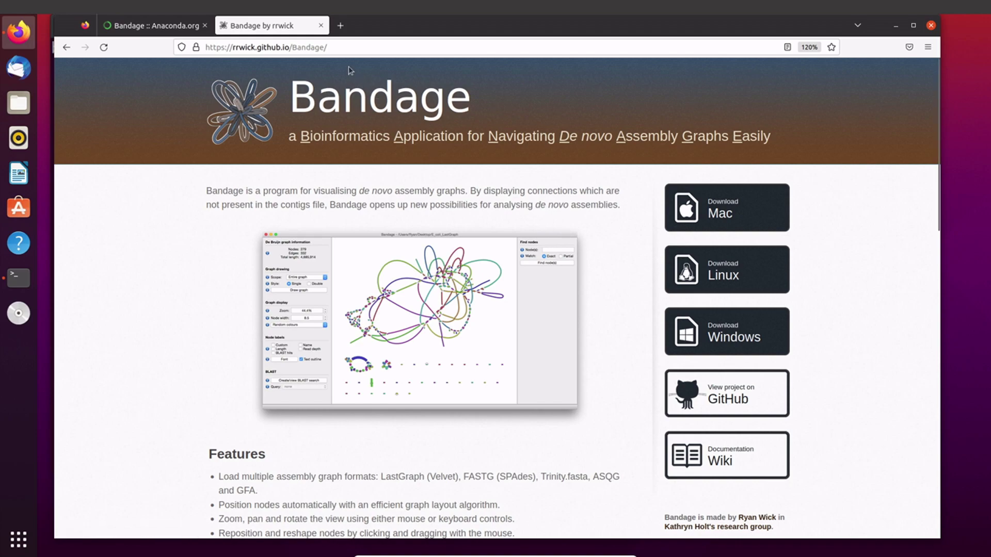
Step: Show the Anaconda.org bioconda bandage 0.8.1 page and highlight its two conda install commands
{"action": "left_click", "coordinate": [152, 30]}
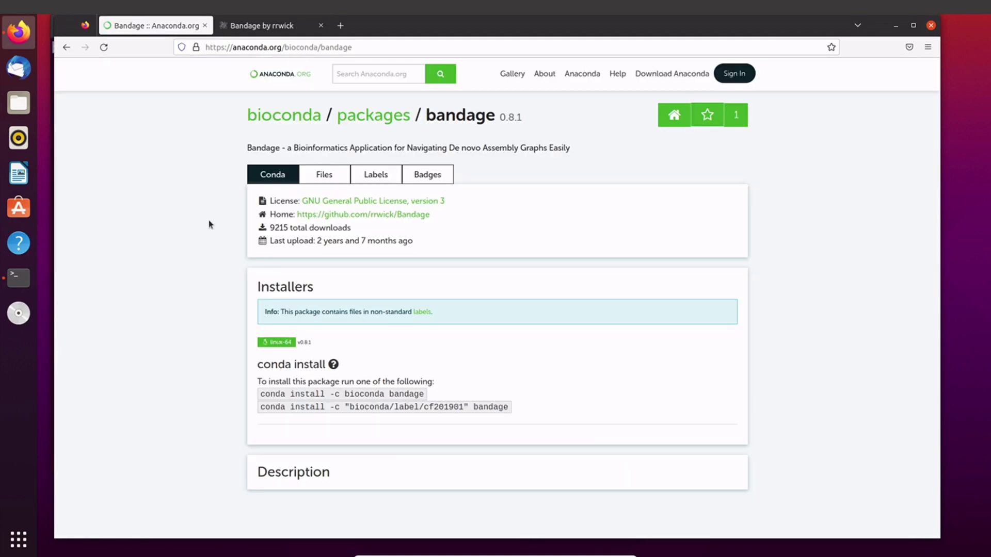
{"action": "left_click_drag", "start_coordinate": [261, 395], "coordinate": [521, 407]}
{"action": "left_click", "coordinate": [520, 408]}
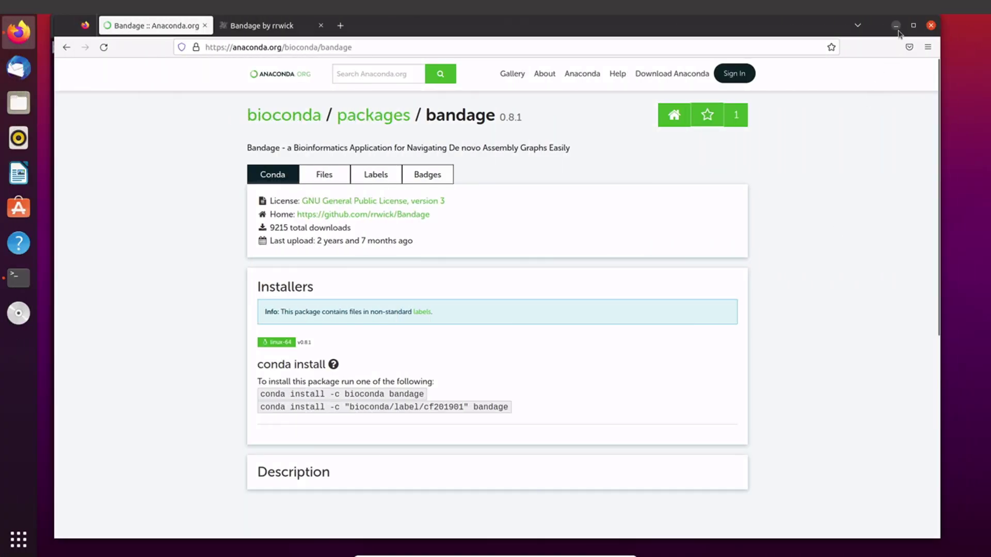
Step: Add the bioconda channel to conda with 'conda config --add channels bioconda'
{"action": "left_click", "coordinate": [896, 26]}
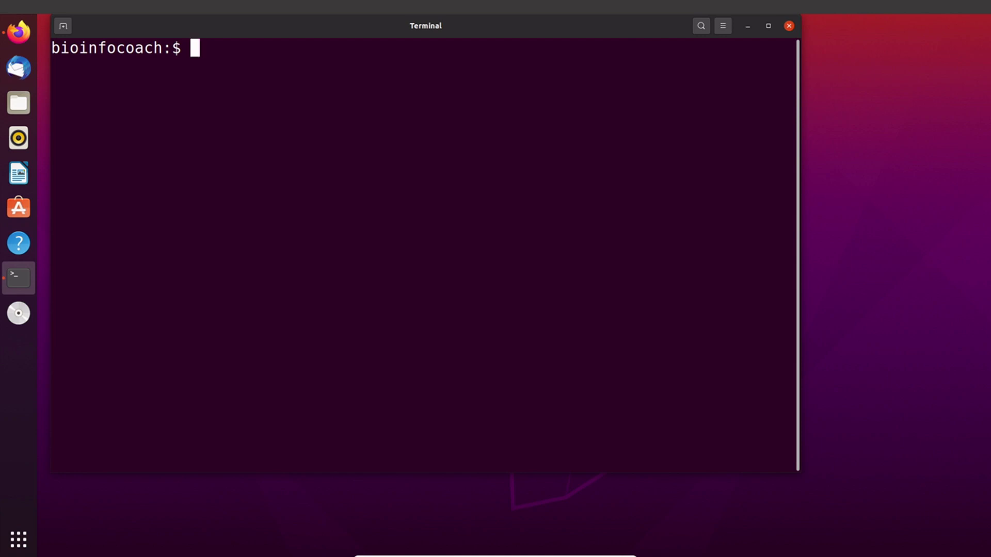
{"action": "type", "text": "conda"}
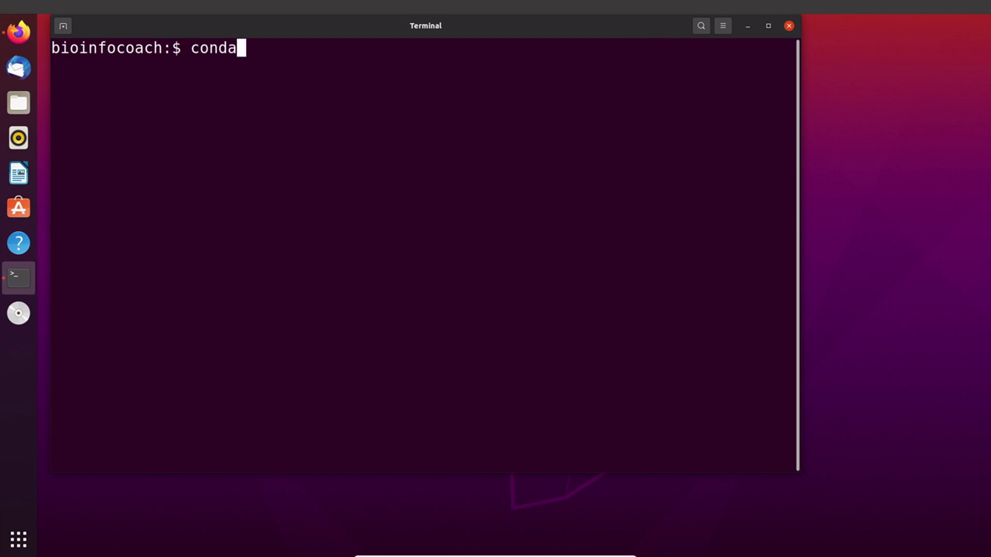
{"action": "type", "text": " config --a"}
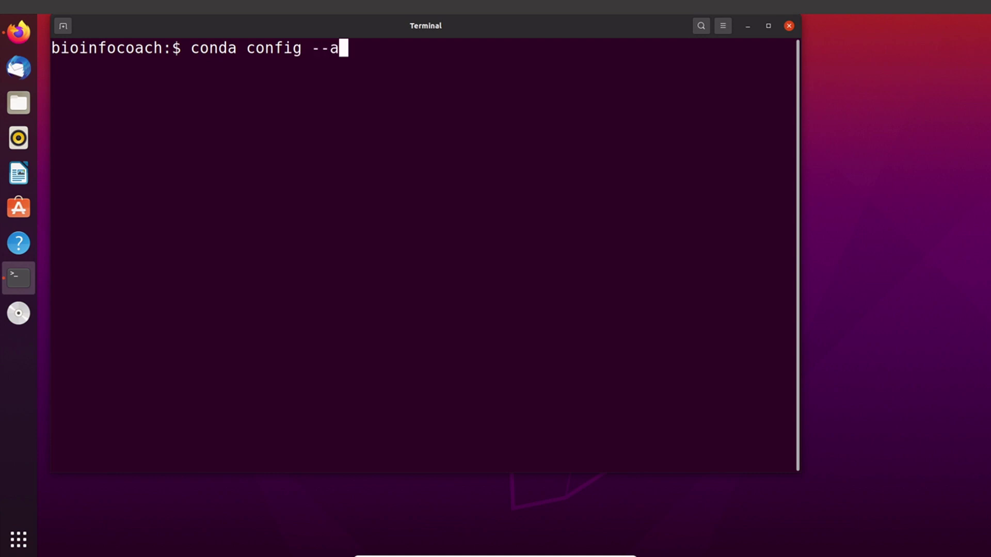
{"action": "type", "text": "dd channels "}
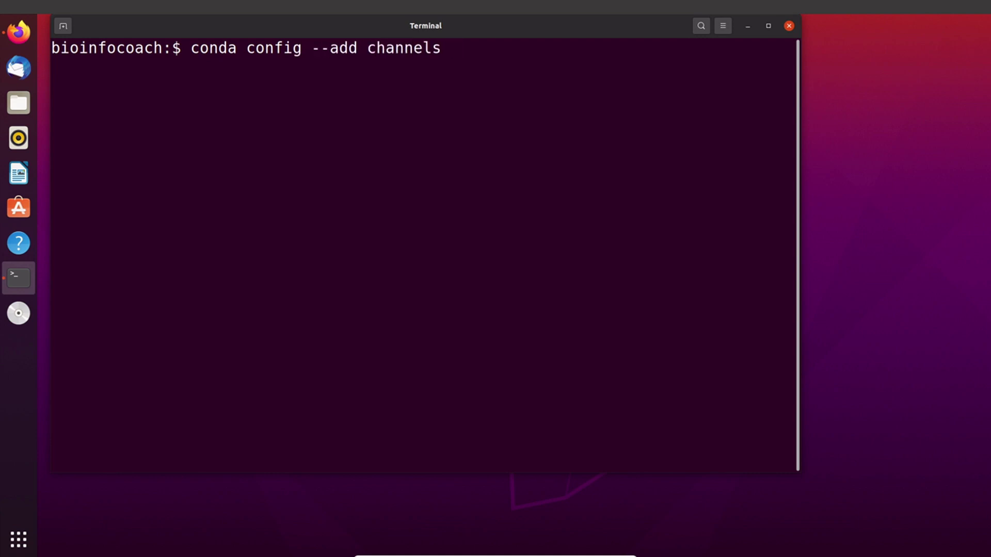
{"action": "type", "text": "bioconda"}
{"action": "key", "text": "Return"}
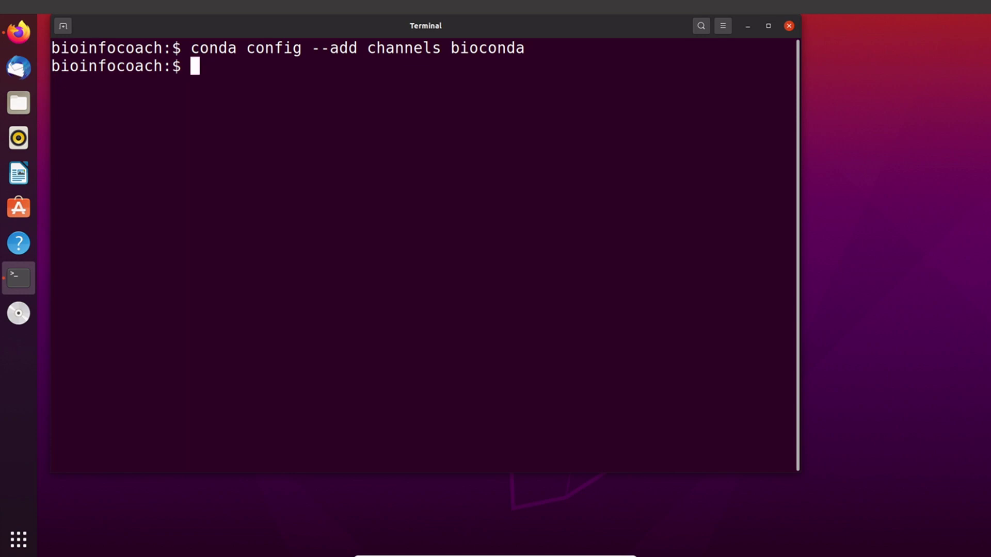
Step: Run 'conda create -n bandage bandage', noting the environment name and package name
{"action": "type", "text": "conda create -n "}
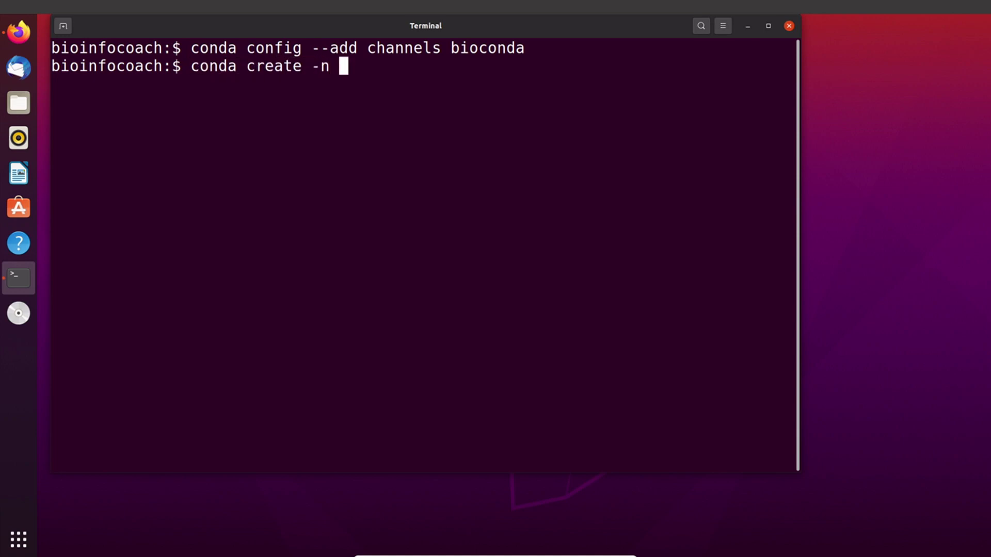
{"action": "type", "text": "bandage "}
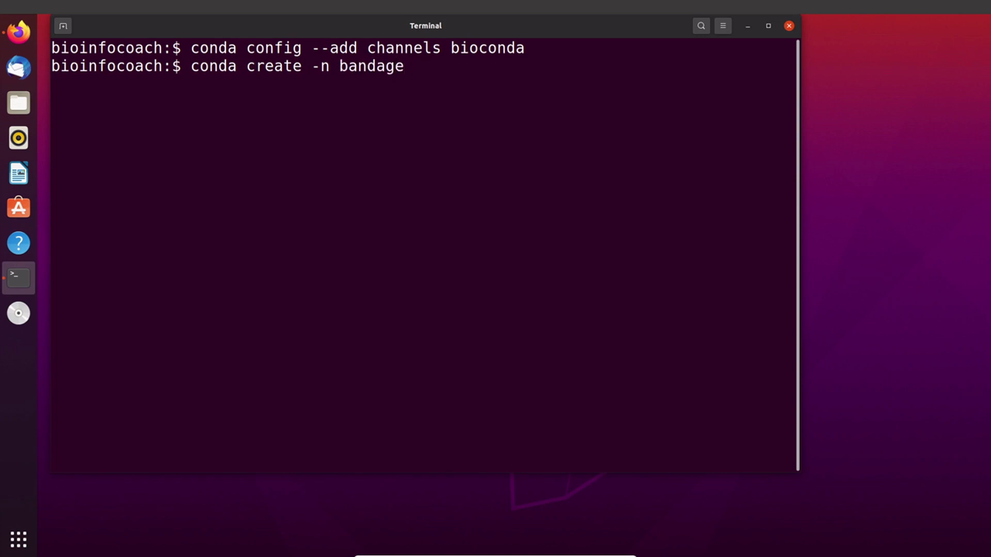
{"action": "type", "text": "bandage"}
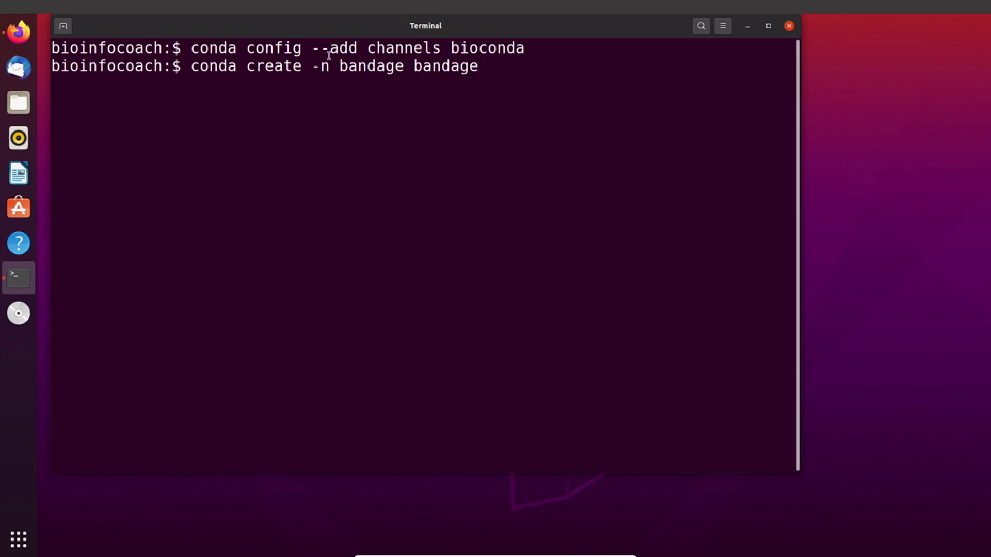
{"action": "left_click_drag", "start_coordinate": [338, 66], "coordinate": [401, 69]}
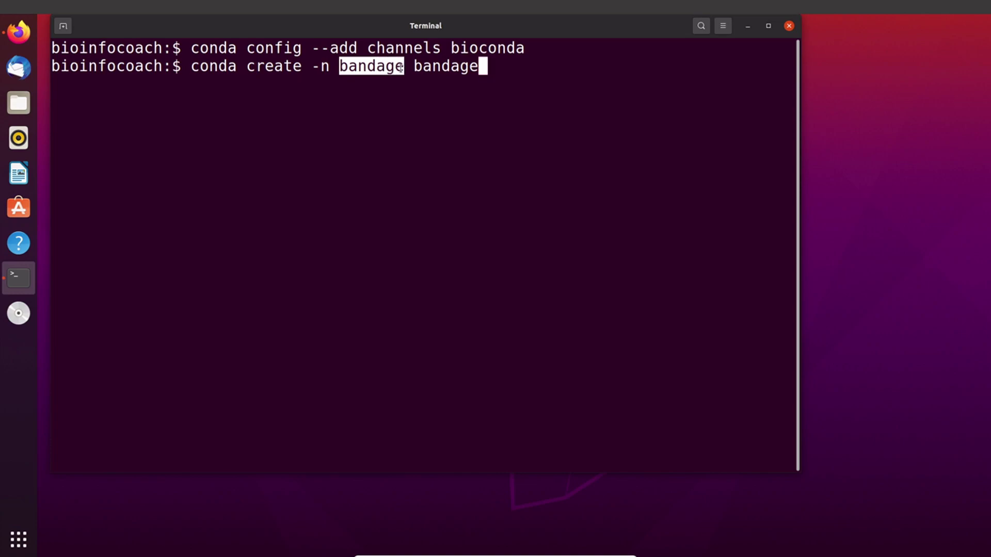
{"action": "left_click", "coordinate": [402, 68]}
{"action": "left_click_drag", "start_coordinate": [413, 68], "coordinate": [476, 67]}
{"action": "left_click", "coordinate": [476, 66]}
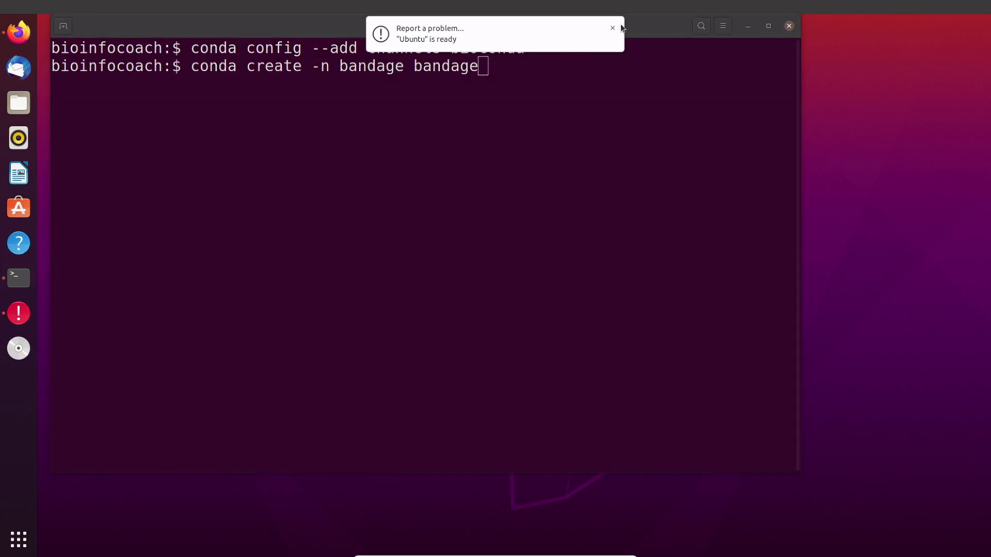
{"action": "left_click", "coordinate": [614, 29]}
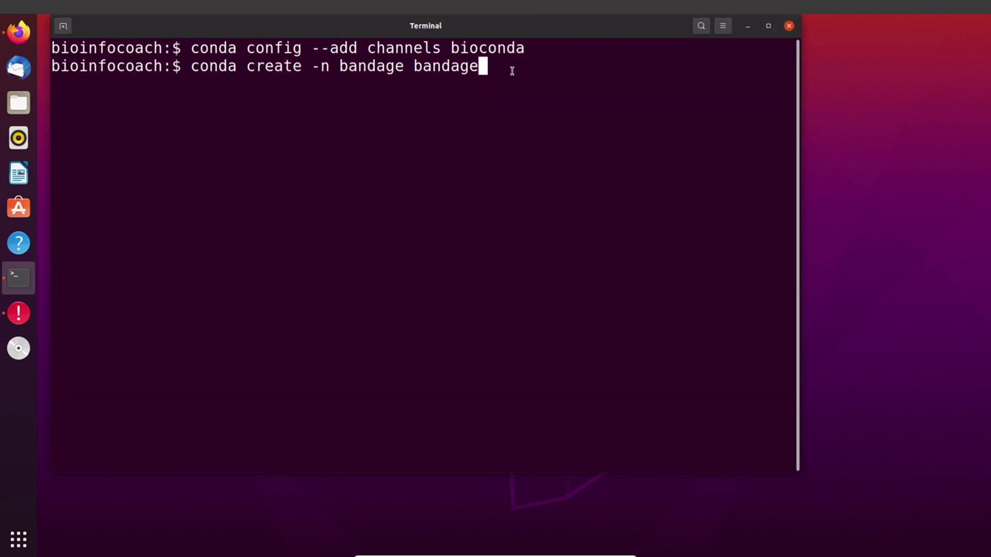
{"action": "key", "text": "Return"}
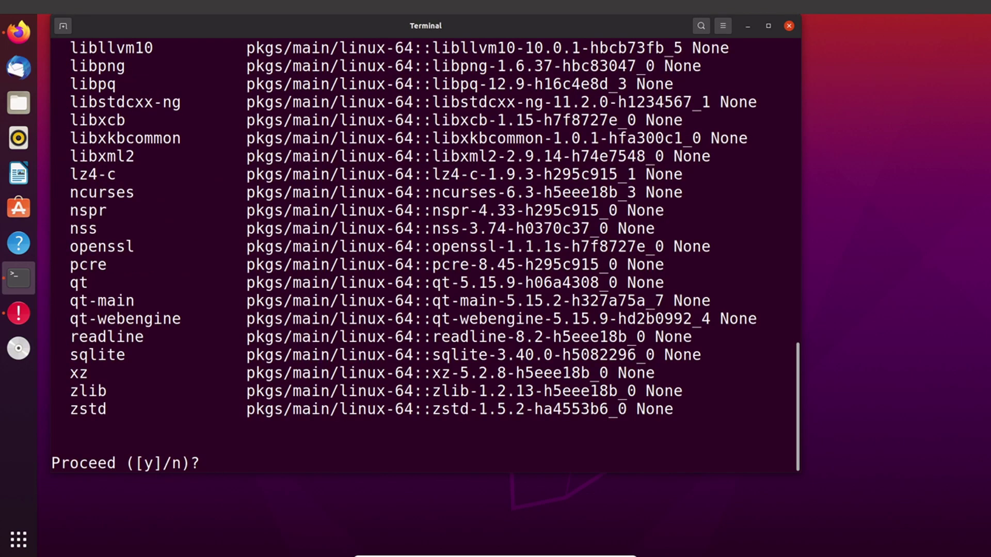
Step: Confirm the install with y, review the activate/deactivate commands, then clear the terminal
{"action": "type", "text": "y"}
{"action": "key", "text": "Return"}
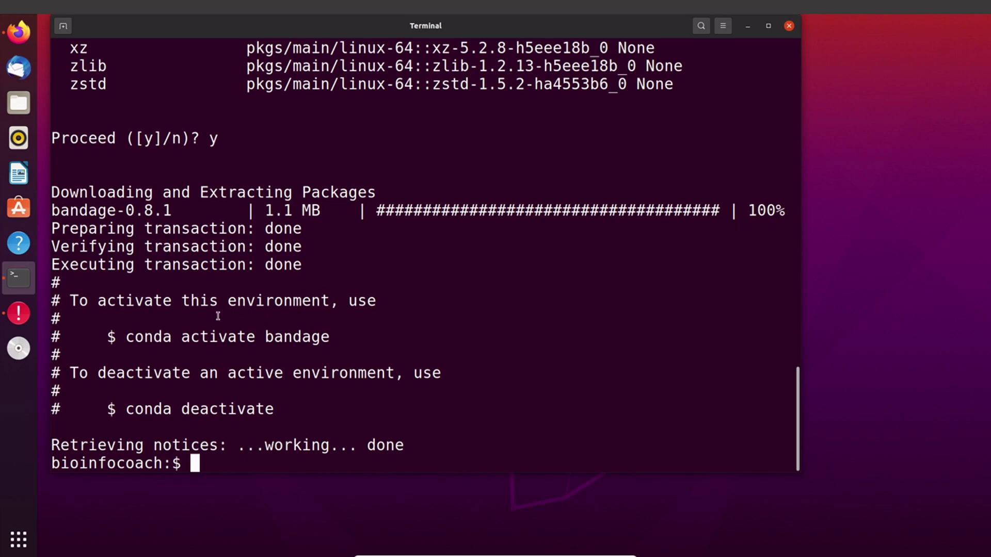
{"action": "left_click_drag", "start_coordinate": [262, 336], "coordinate": [128, 340]}
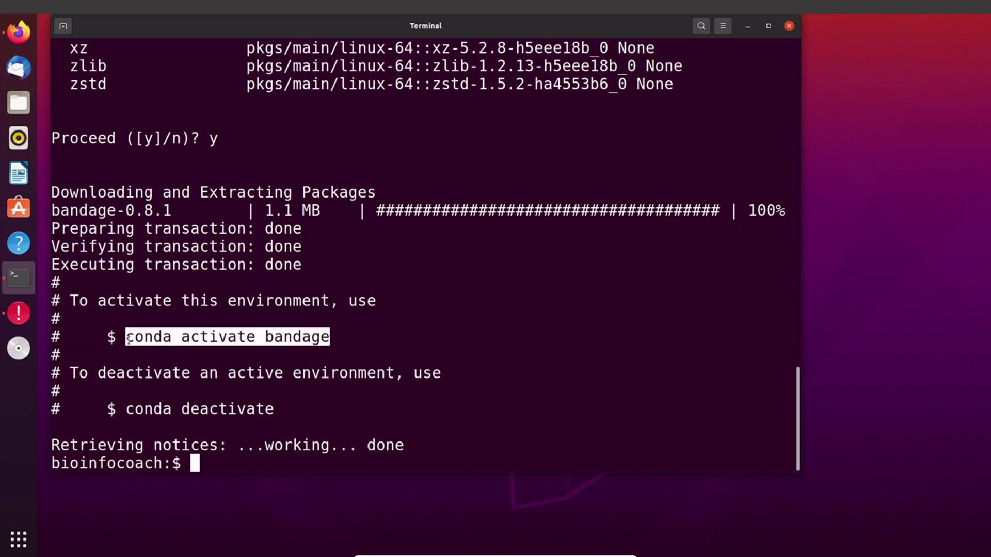
{"action": "left_click", "coordinate": [128, 341]}
{"action": "left_click_drag", "start_coordinate": [126, 410], "coordinate": [283, 407]}
{"action": "left_click", "coordinate": [282, 407]}
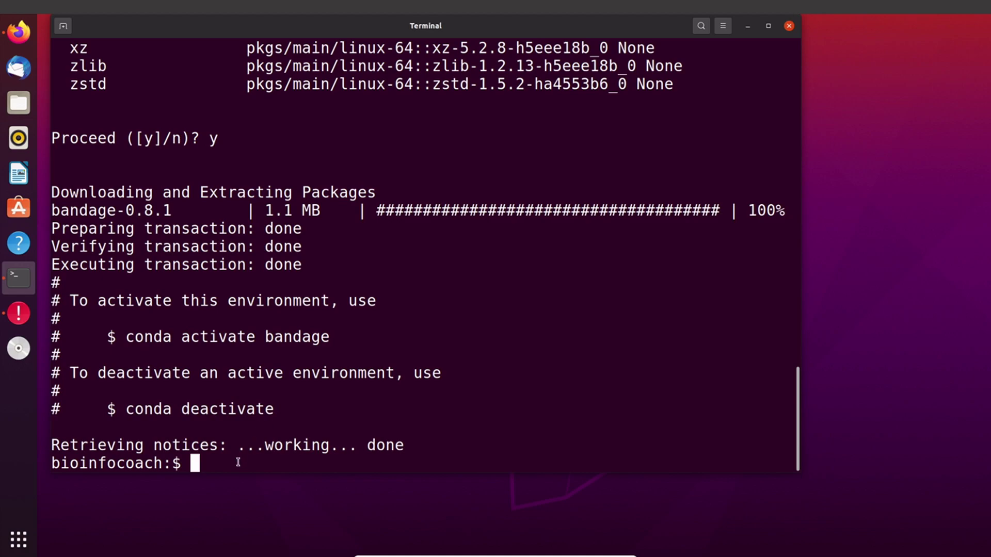
{"action": "type", "text": "clear"}
{"action": "key", "text": "Return"}
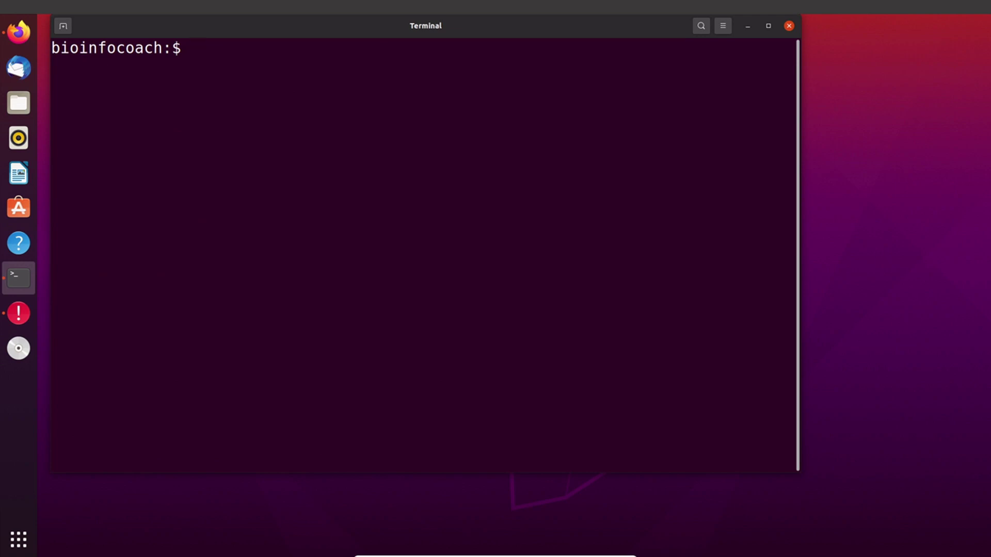
Step: List conda environments to confirm the bandage environment exists
{"action": "type", "text": "conda env list"}
{"action": "key", "text": "Return"}
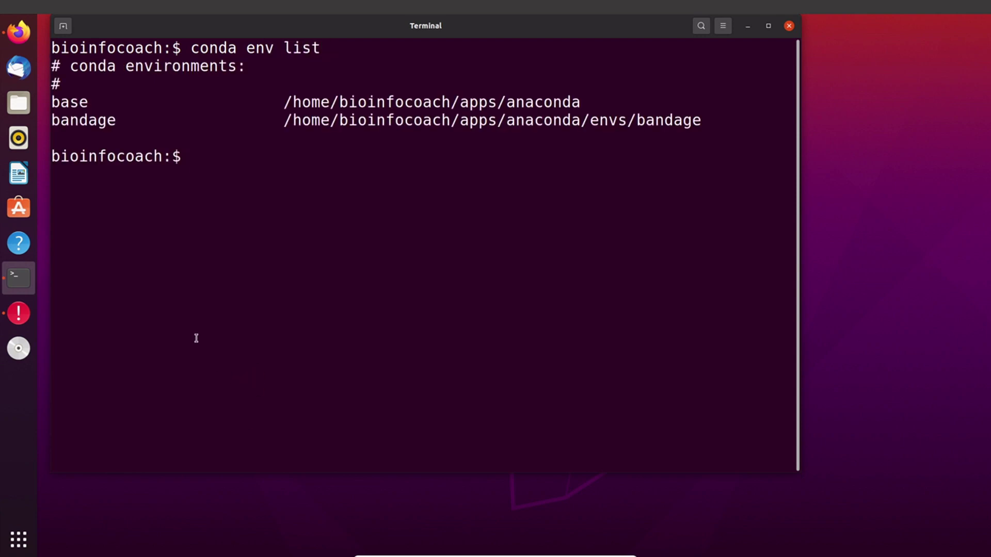
{"action": "left_click_drag", "start_coordinate": [116, 121], "coordinate": [78, 121]}
{"action": "left_click", "coordinate": [74, 121]}
Step: Activate the bandage environment and launch the Bandage application
{"action": "type", "text": "conda activate bandage"}
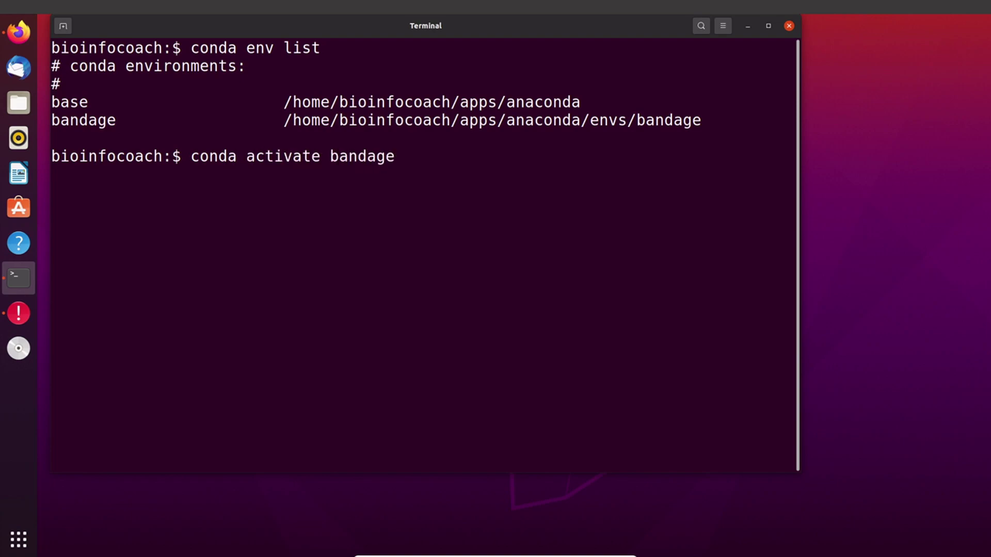
{"action": "key", "text": "Return"}
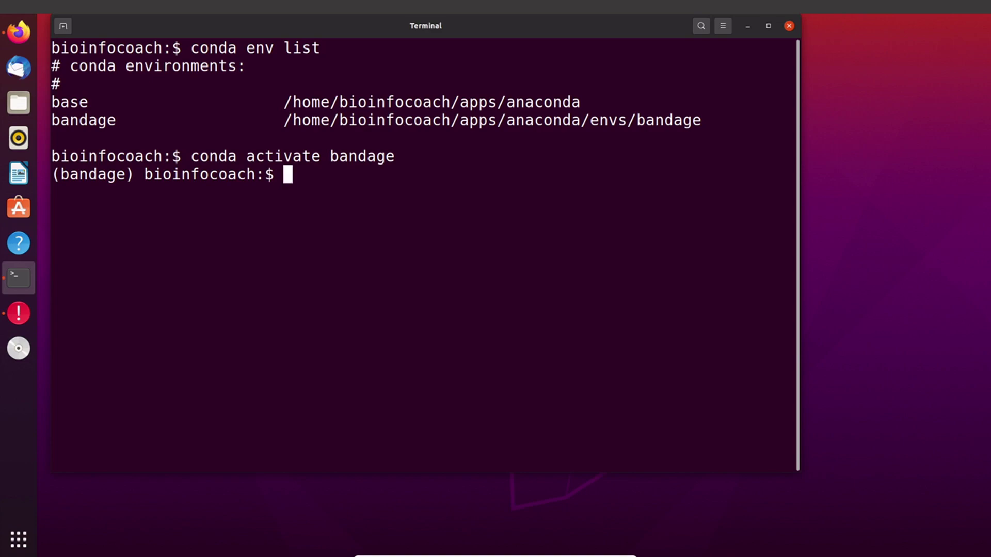
{"action": "type", "text": "Bandag"}
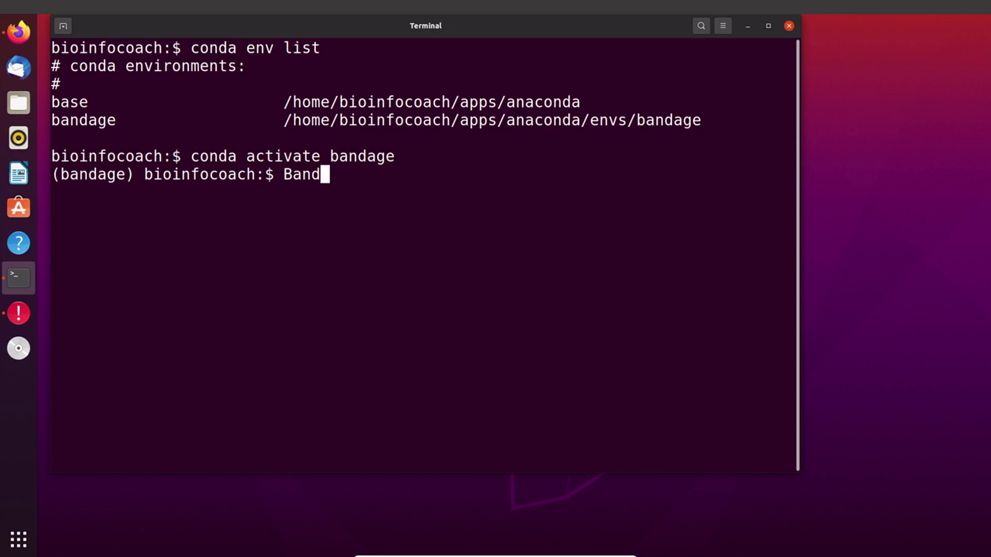
{"action": "type", "text": "e"}
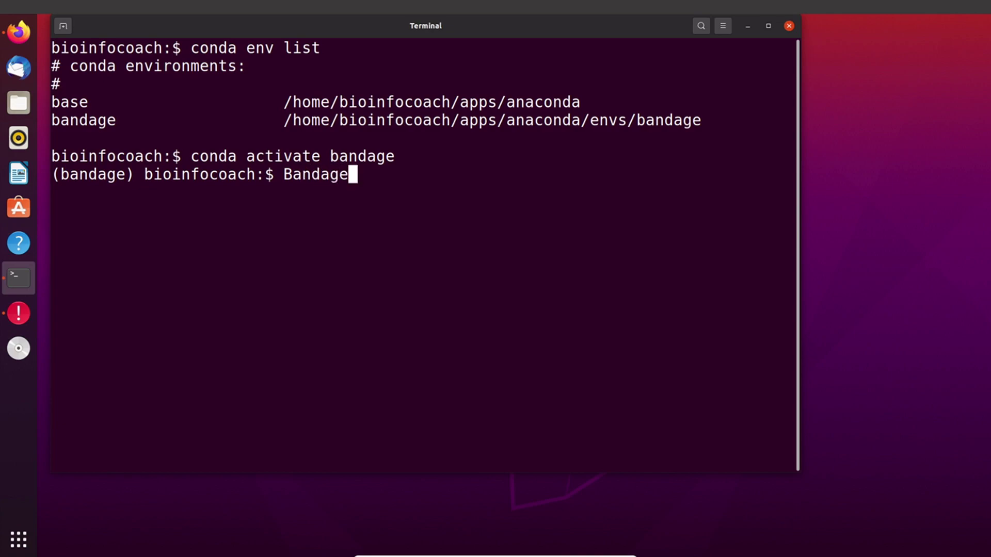
{"action": "key", "text": "Return"}
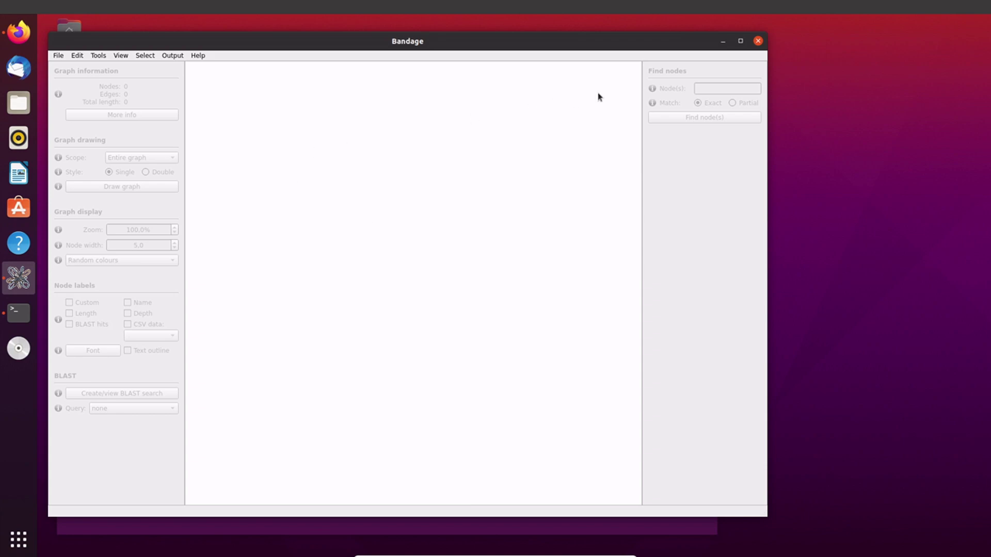
{"action": "left_click", "coordinate": [741, 41]}
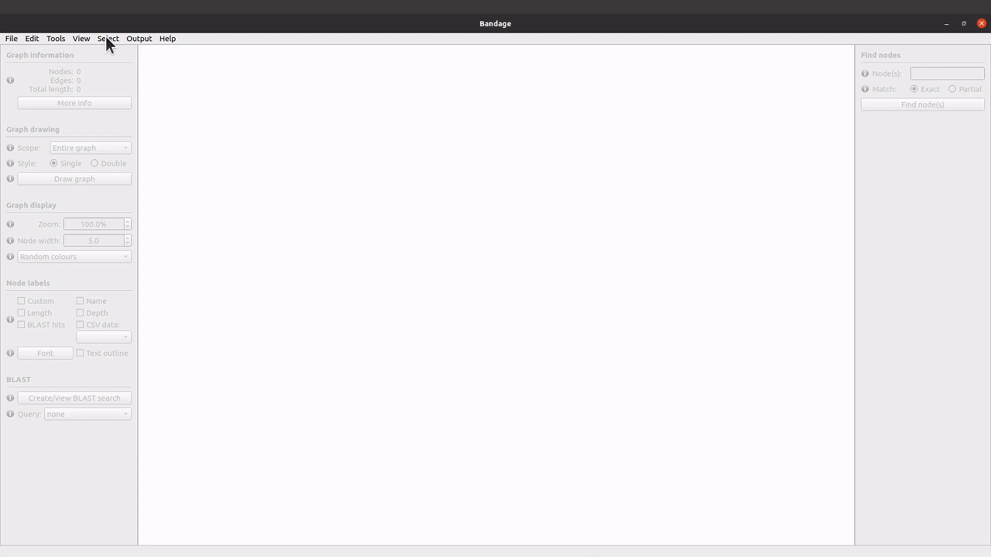
{"action": "left_click", "coordinate": [11, 39]}
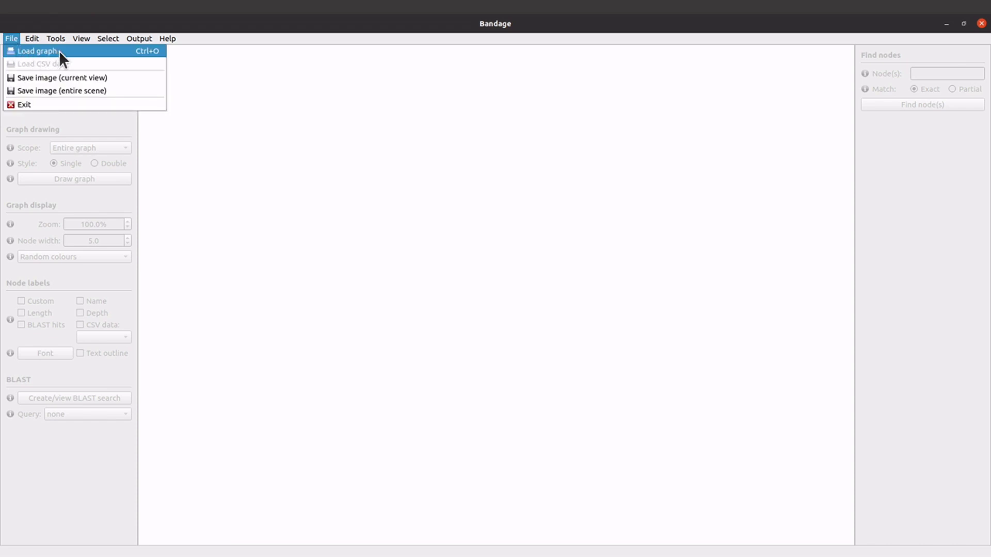
{"action": "left_click", "coordinate": [383, 152]}
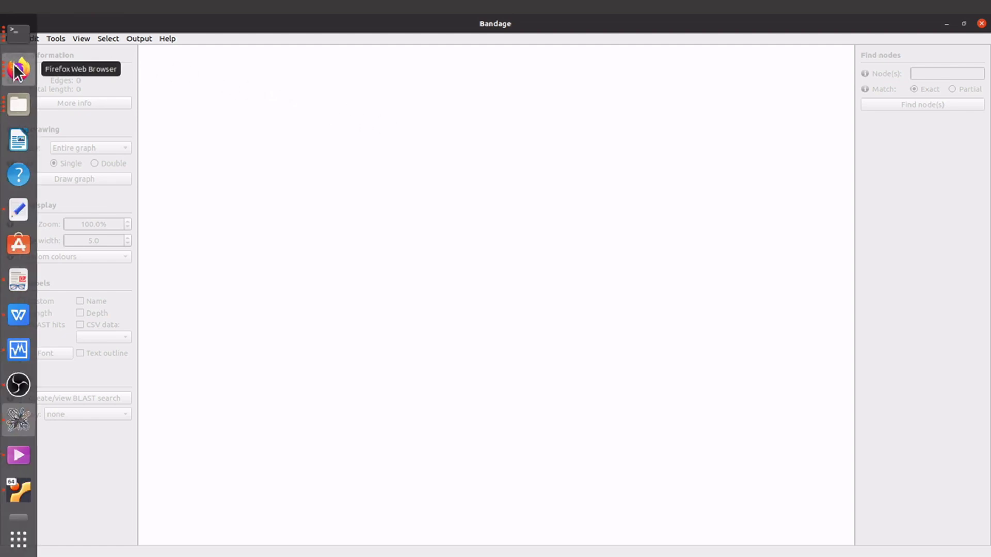
Step: Open assembly_graph_01.fastg in the GitHub repository and scroll through its edge sequences
{"action": "left_click", "coordinate": [17, 68]}
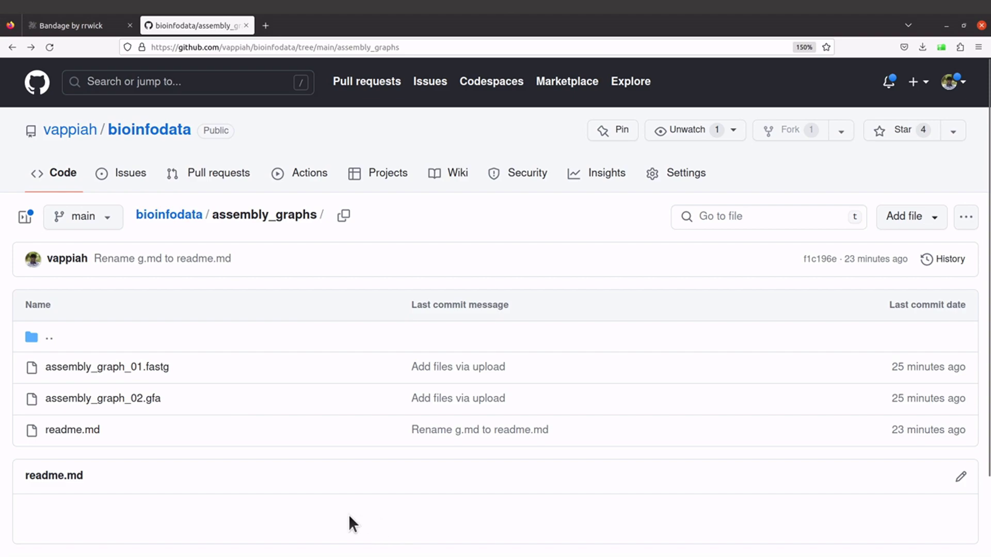
{"action": "left_click", "coordinate": [140, 369]}
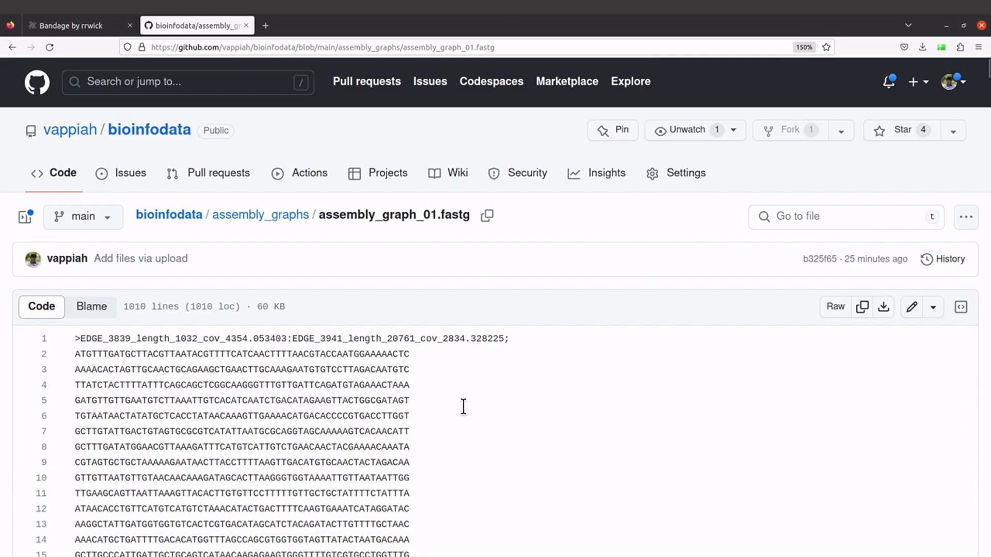
{"action": "scroll", "coordinate": [518, 385], "scroll_direction": "down", "scroll_amount": 2}
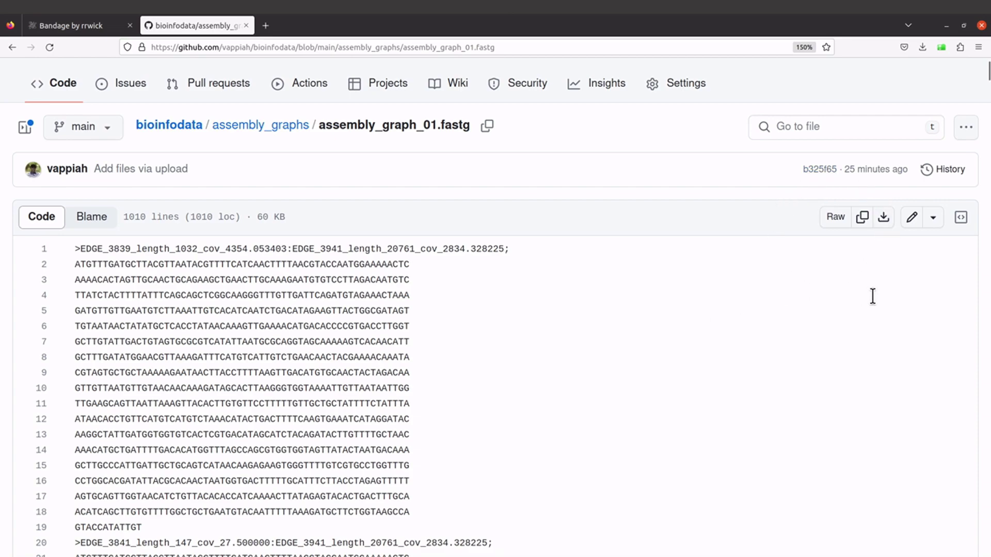
Step: Download the raw assembly_graph_01.fastg into a new 'assembly' folder in the home directory
{"action": "left_click", "coordinate": [885, 219]}
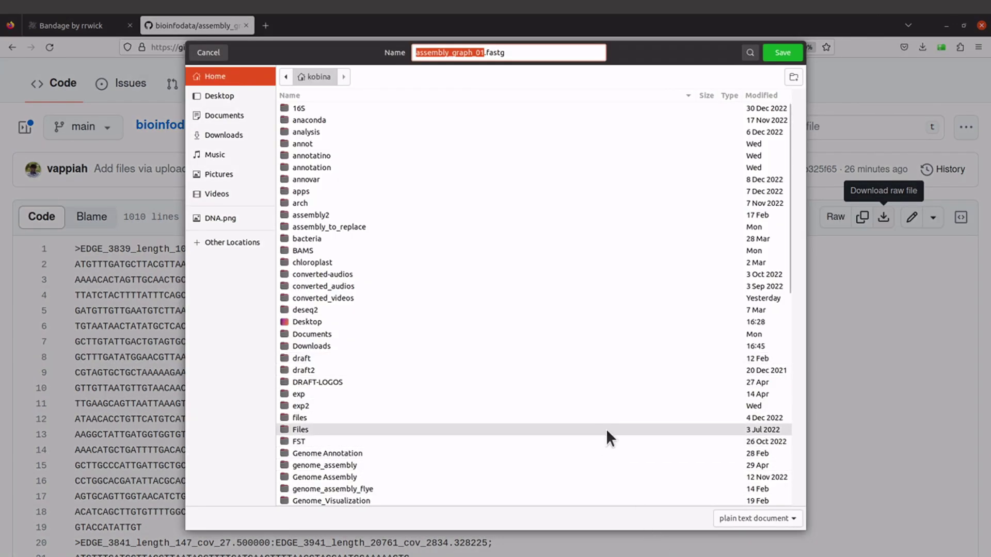
{"action": "left_click", "coordinate": [794, 77]}
{"action": "type", "text": "a"}
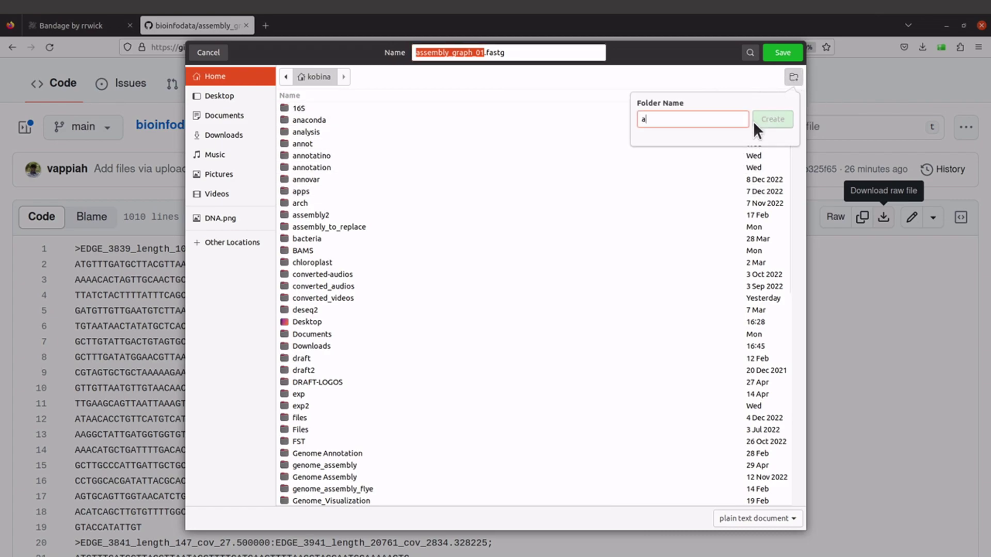
{"action": "type", "text": "ssembly"}
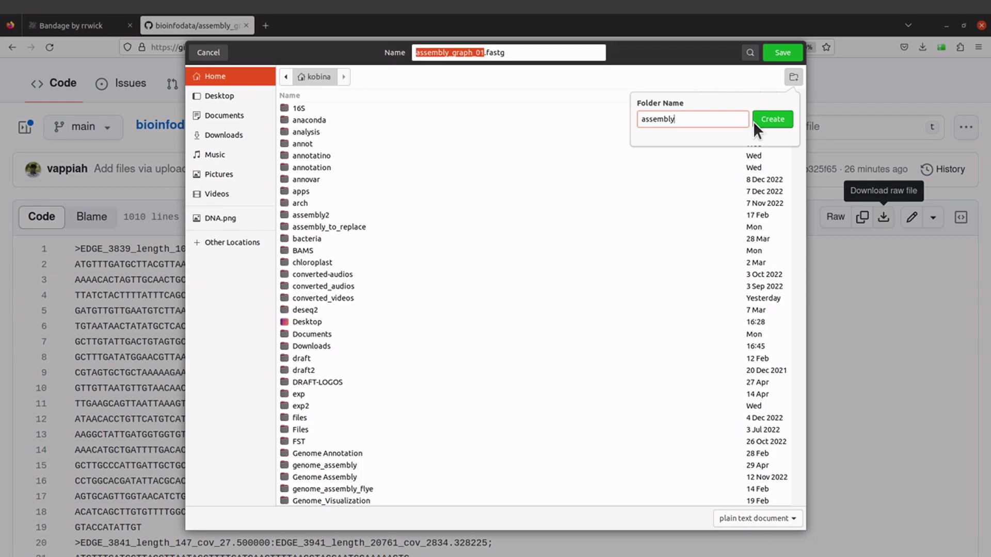
{"action": "left_click", "coordinate": [763, 119]}
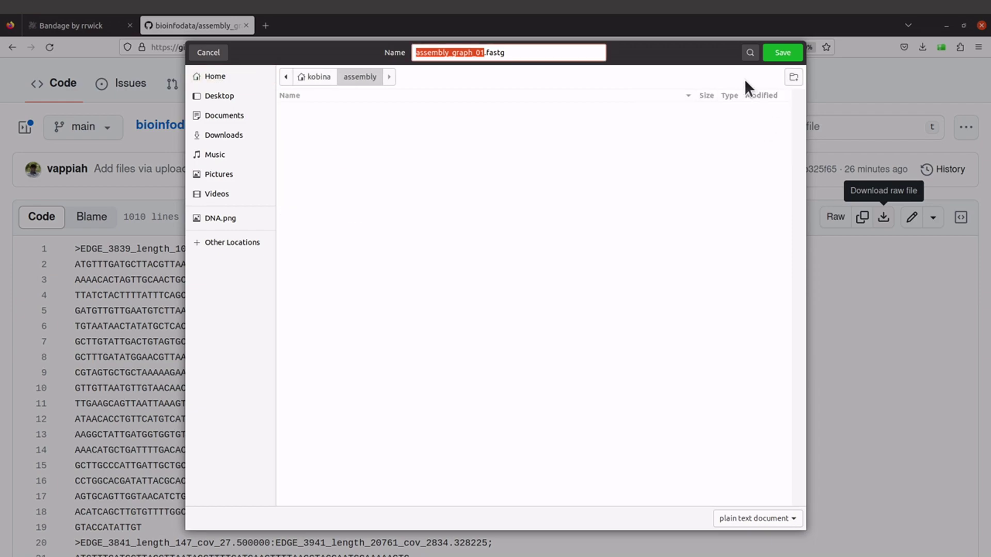
{"action": "left_click", "coordinate": [780, 52]}
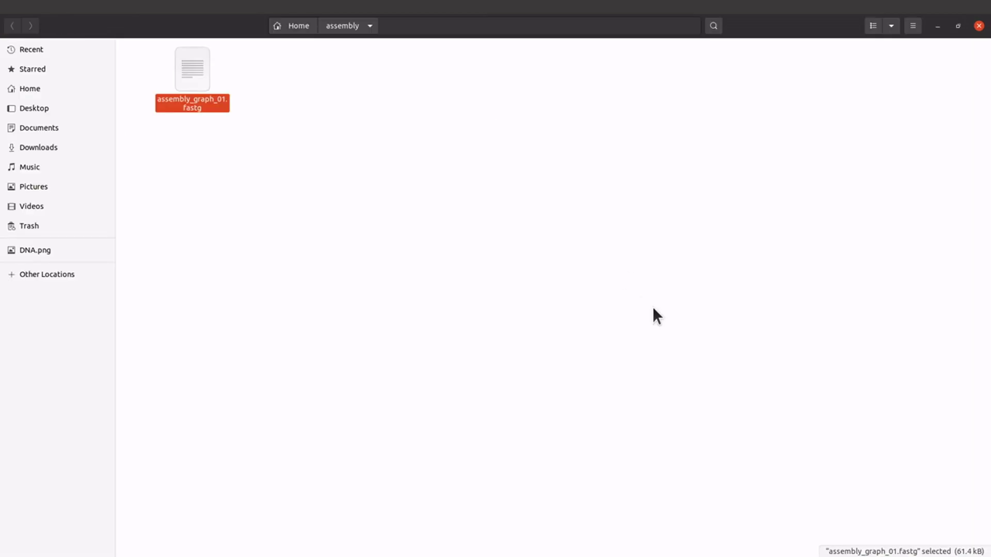
Step: Confirm assembly_graph_01.fastg is in the assembly folder, then return to Bandage
{"action": "left_click", "coordinate": [652, 307]}
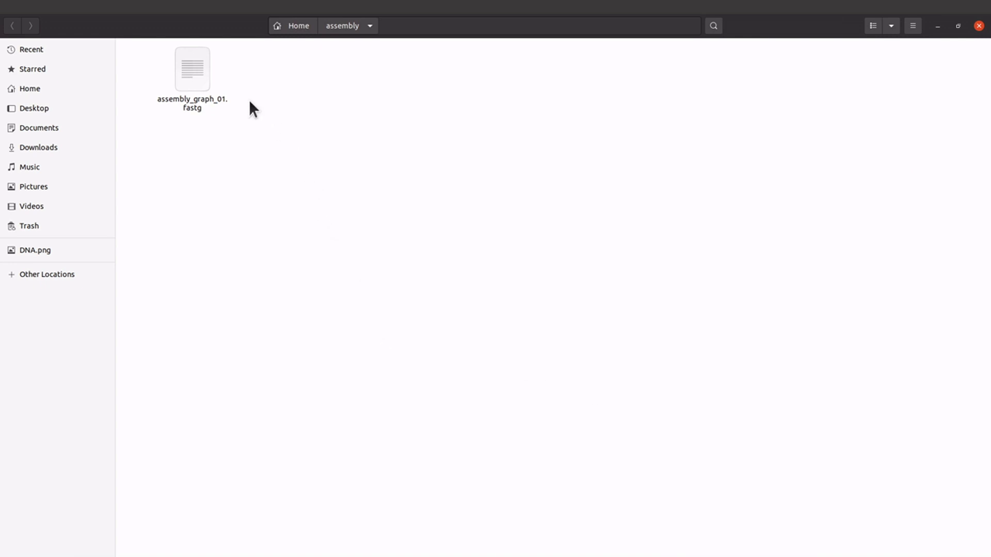
{"action": "left_click", "coordinate": [190, 89]}
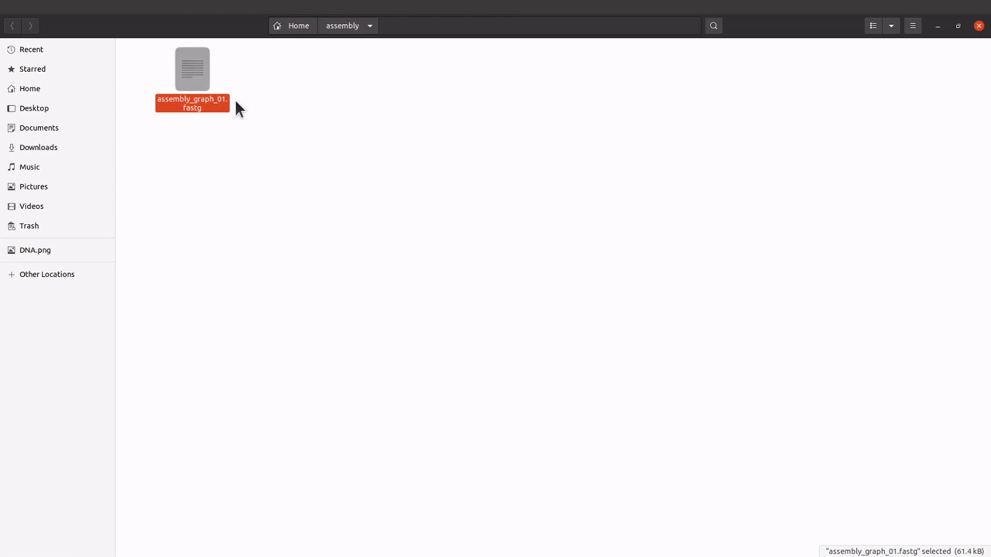
{"action": "left_click", "coordinate": [272, 152]}
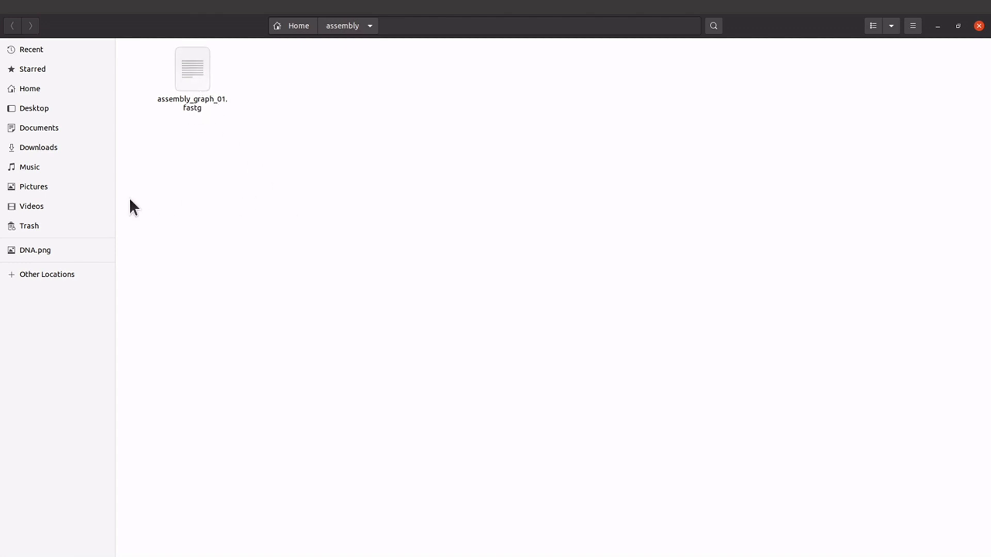
{"action": "mouse_move", "coordinate": [2, 232]}
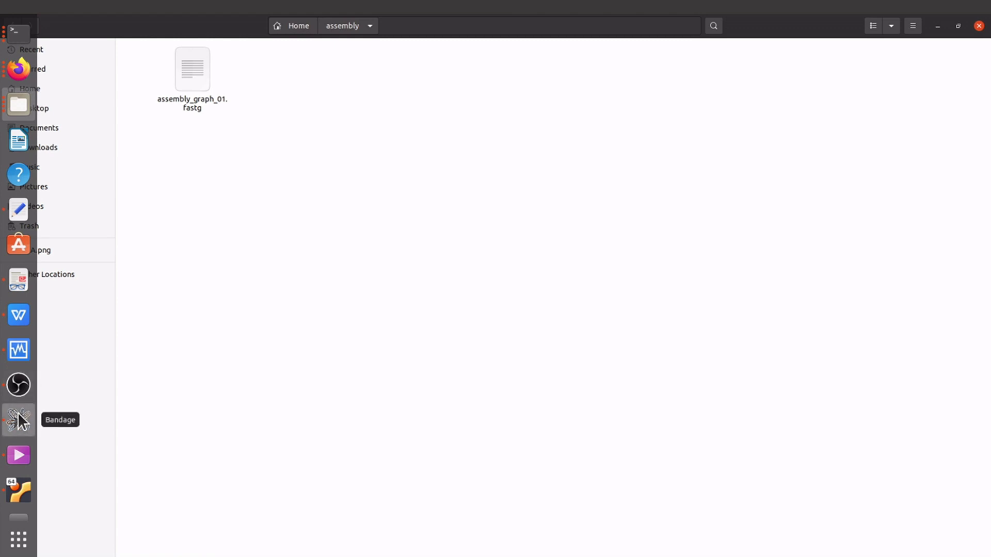
{"action": "left_click", "coordinate": [18, 415]}
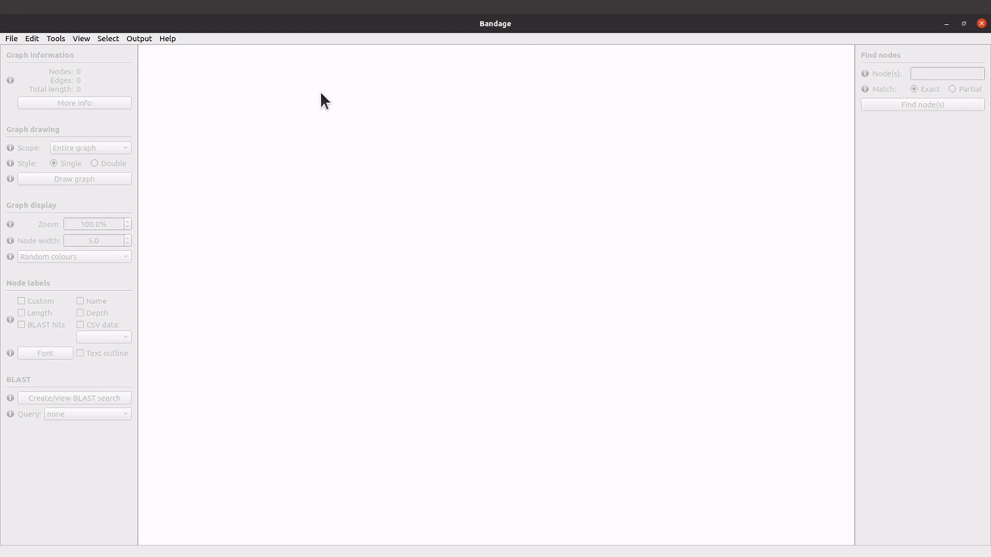
Step: Load assembly_graph_01.fastg from the assembly folder via File > Load graph
{"action": "left_click", "coordinate": [11, 38]}
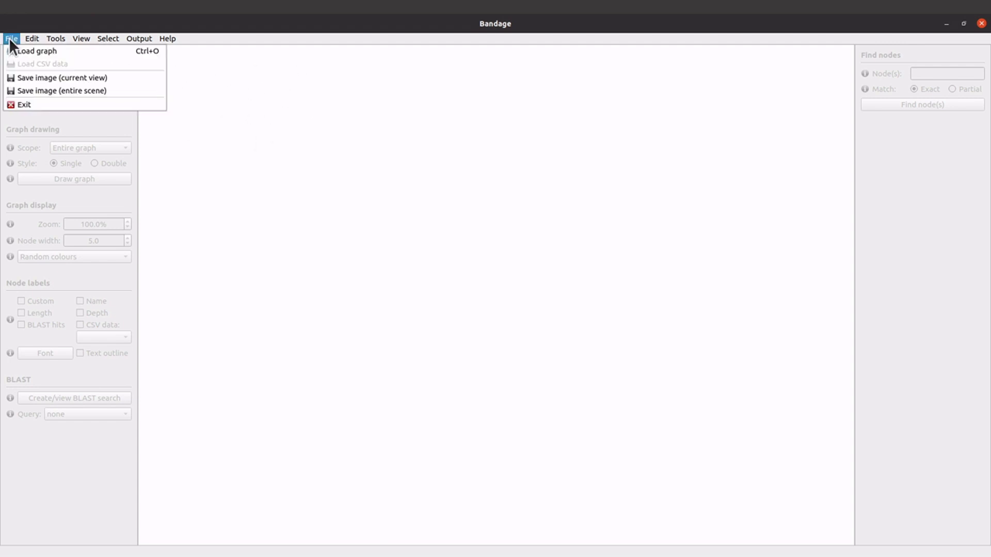
{"action": "left_click", "coordinate": [89, 54]}
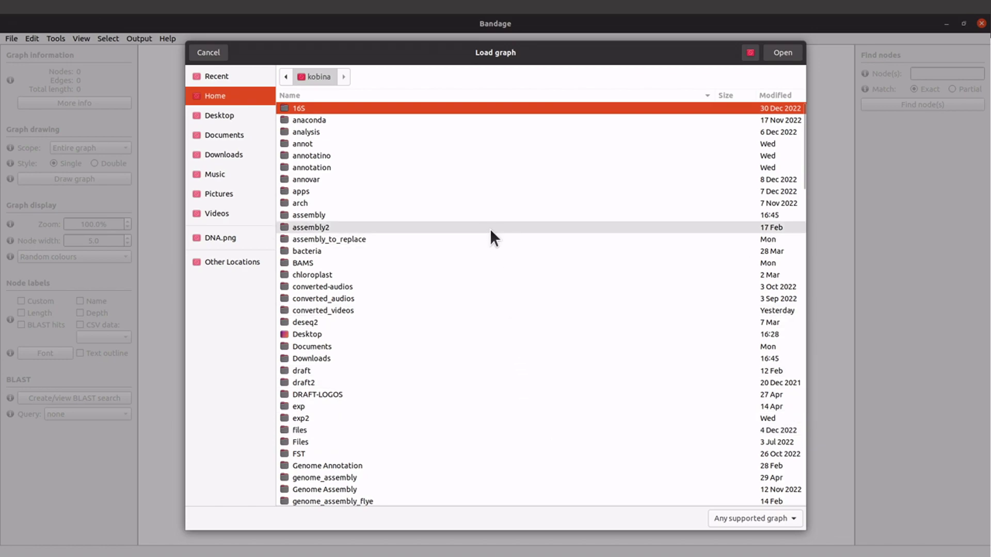
{"action": "double_click", "coordinate": [446, 214]}
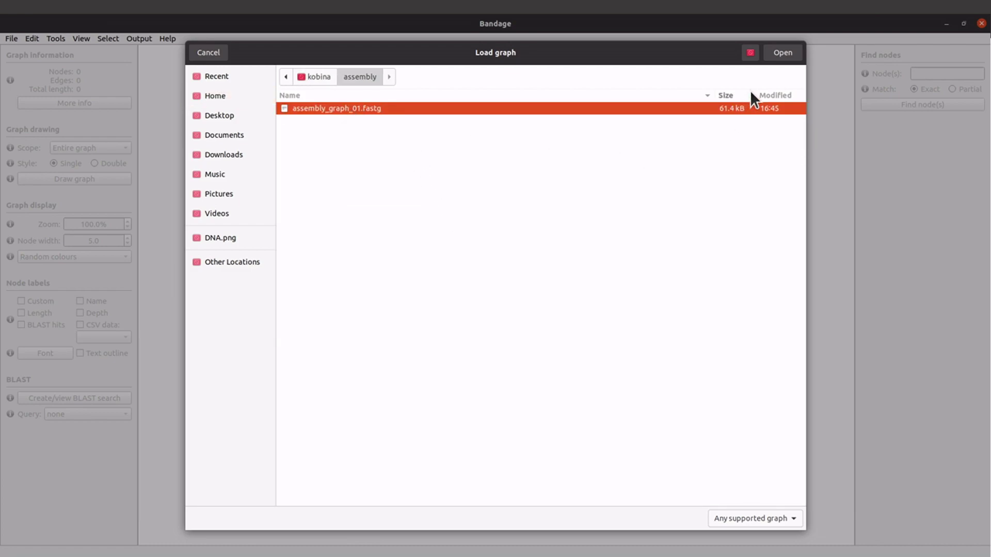
{"action": "left_click", "coordinate": [780, 52]}
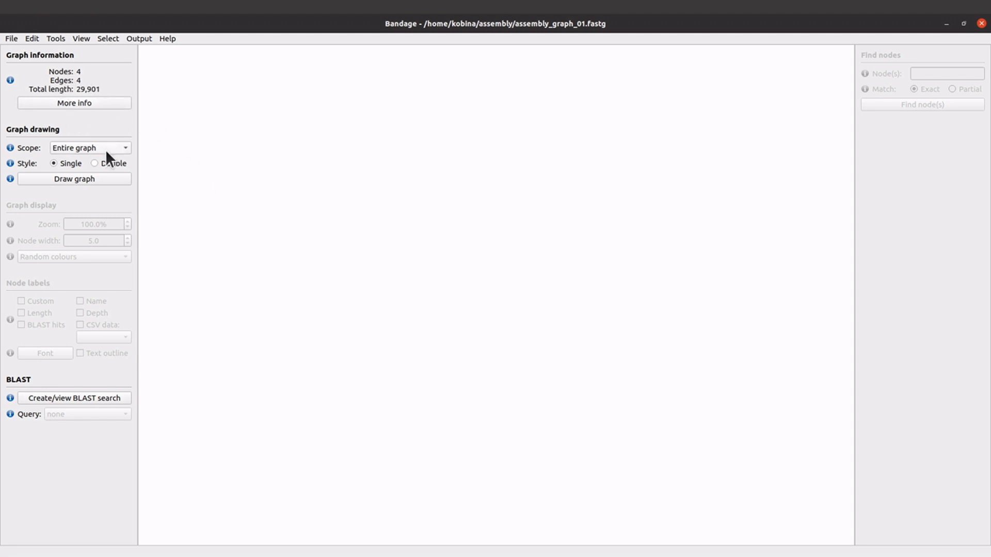
Step: Draw the graph, then redraw it twice until the long-arc layout appears
{"action": "left_click", "coordinate": [70, 181]}
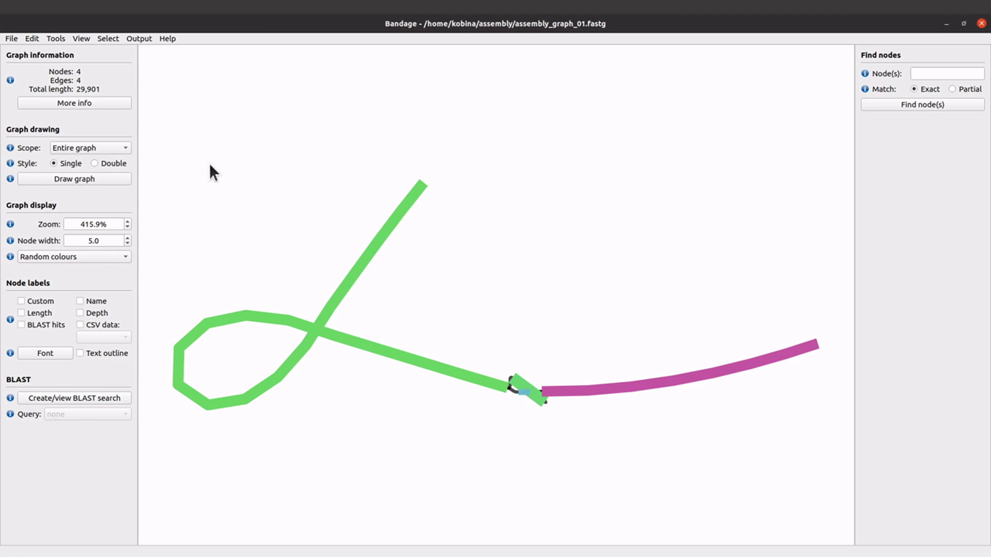
{"action": "left_click", "coordinate": [73, 180]}
{"action": "left_click", "coordinate": [73, 180]}
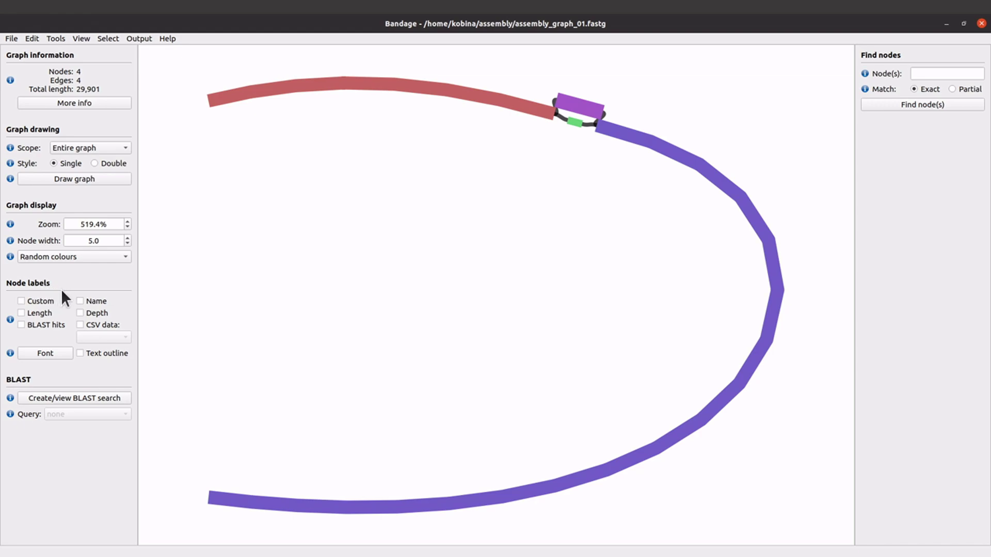
Step: Turn on name, length and depth node labels
{"action": "left_click", "coordinate": [80, 301]}
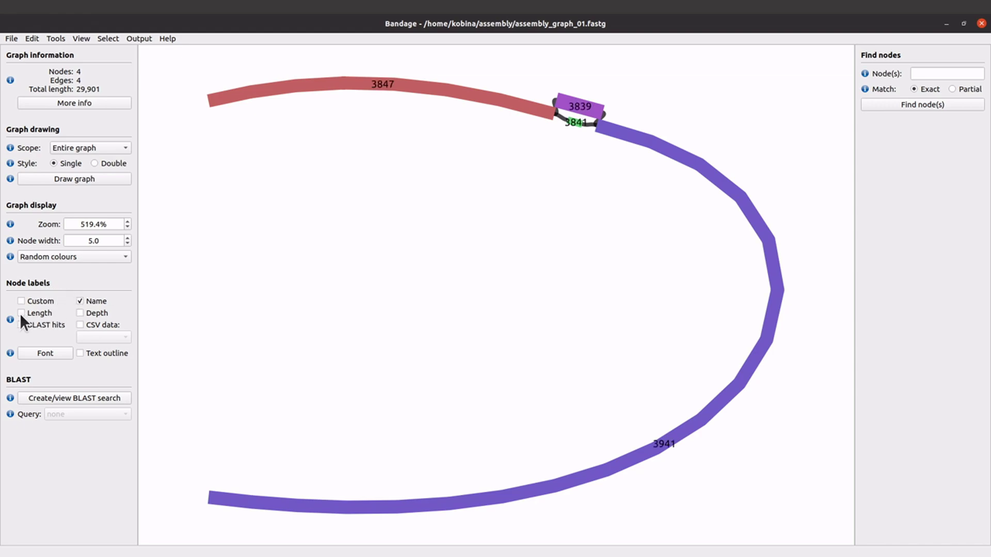
{"action": "left_click", "coordinate": [21, 314]}
{"action": "left_click", "coordinate": [80, 313]}
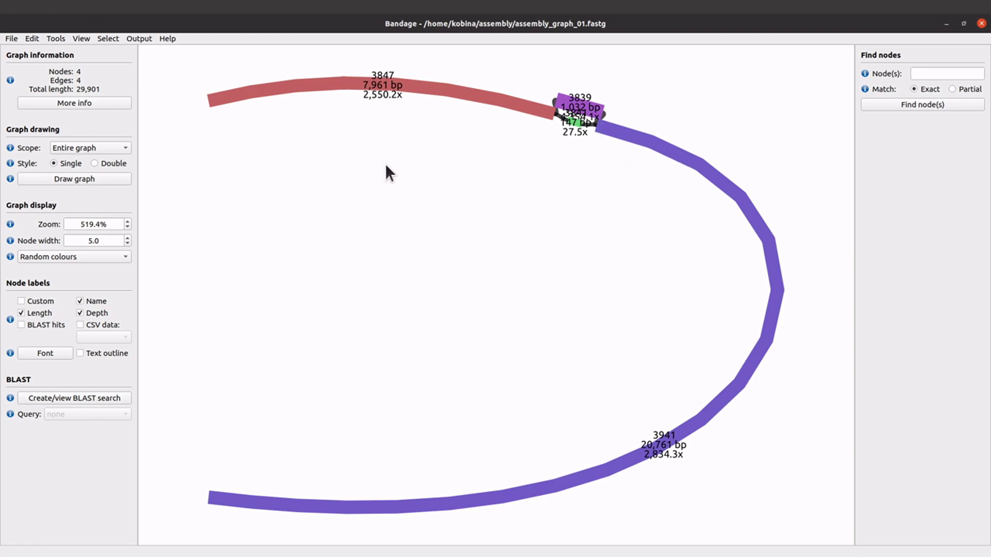
Step: Rearrange the layout by dragging nodes 3847 and 3839 and reshaping node 3941
{"action": "left_click", "coordinate": [441, 86]}
{"action": "left_click_drag", "start_coordinate": [441, 85], "coordinate": [390, 71]}
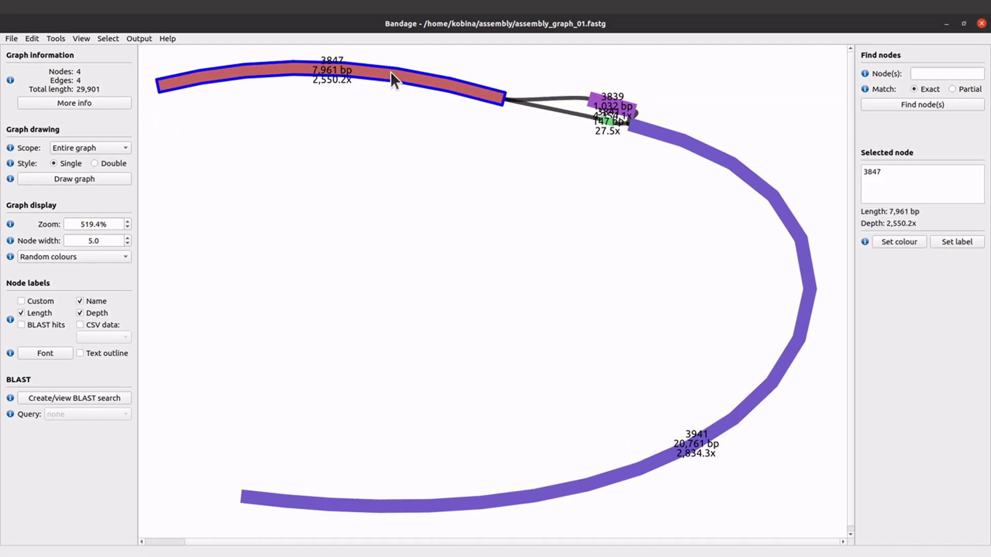
{"action": "left_click", "coordinate": [528, 100]}
{"action": "left_click", "coordinate": [540, 105]}
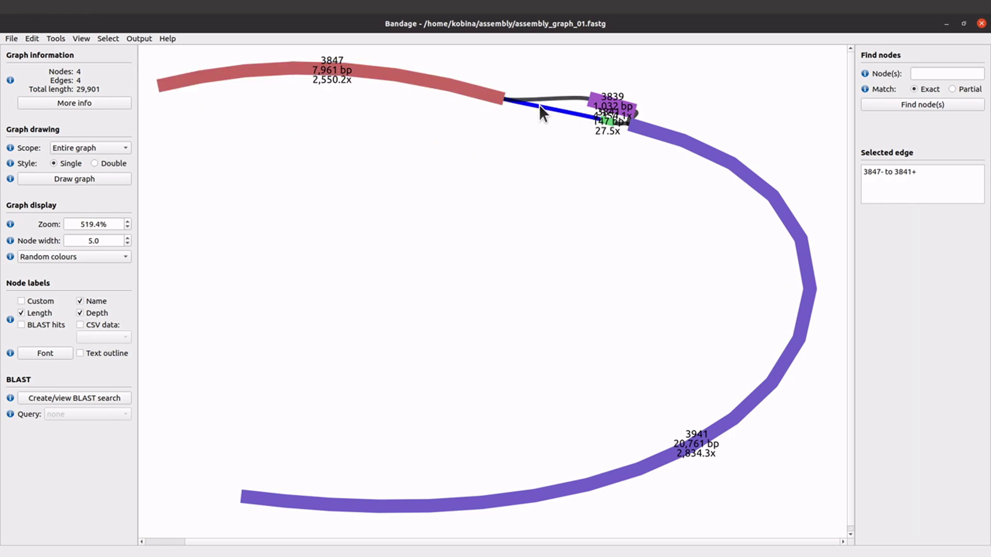
{"action": "left_click_drag", "start_coordinate": [605, 100], "coordinate": [626, 85]}
{"action": "left_click_drag", "start_coordinate": [660, 133], "coordinate": [694, 141]}
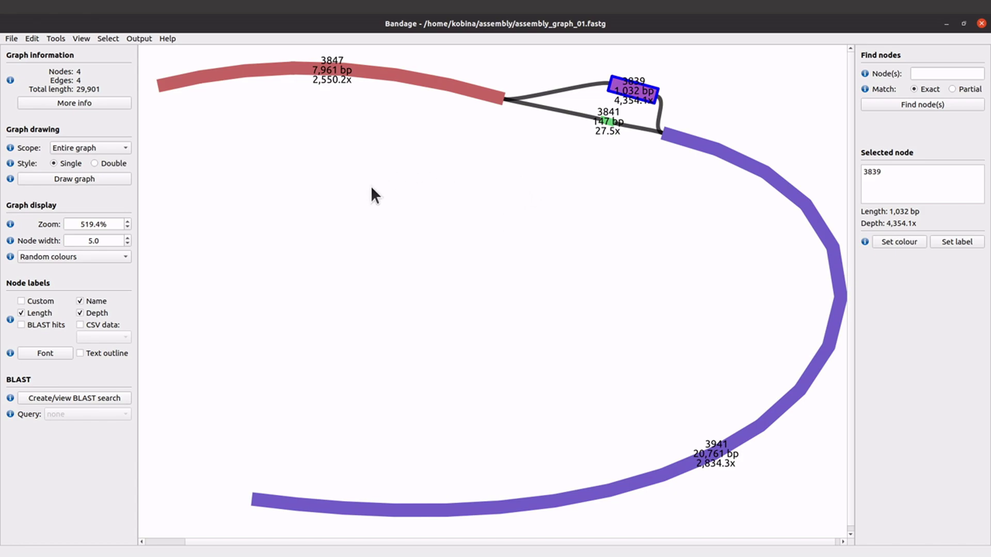
Step: Deselect everything and switch off the name, depth and length node labels
{"action": "left_click", "coordinate": [548, 211]}
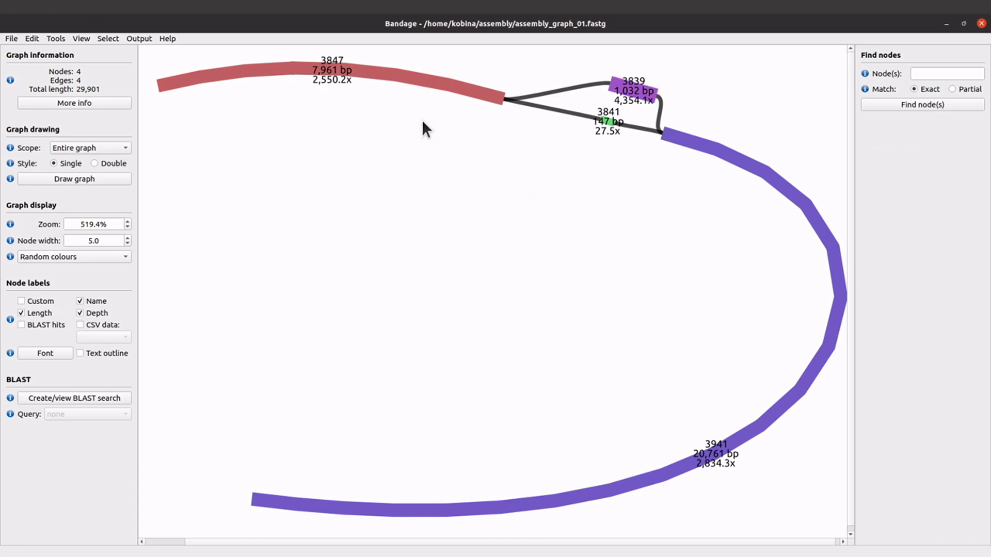
{"action": "left_click", "coordinate": [80, 303]}
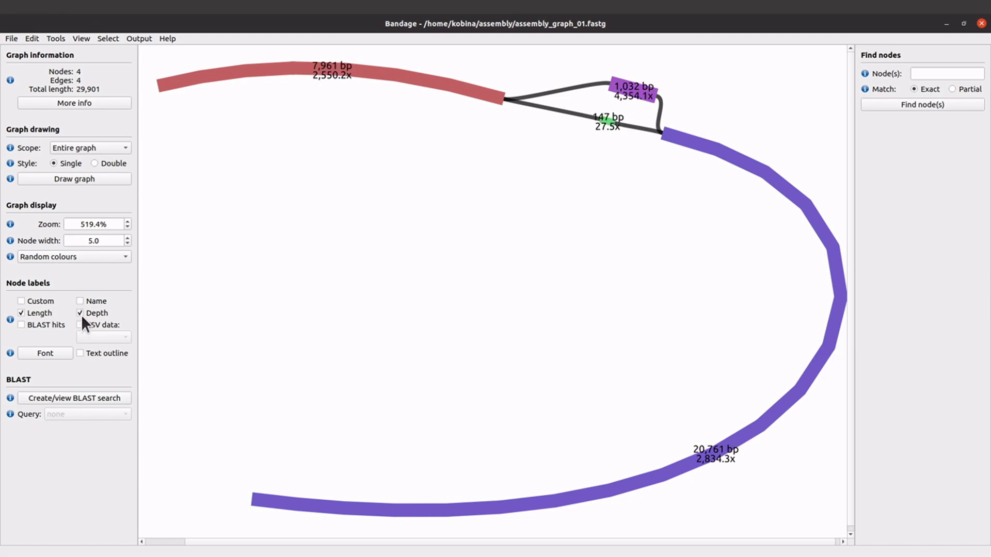
{"action": "left_click", "coordinate": [80, 314]}
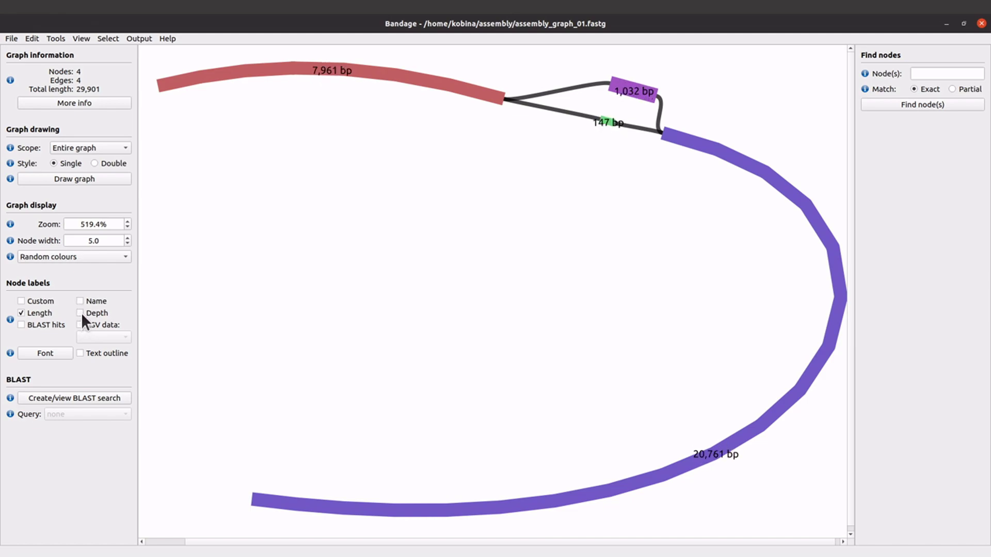
{"action": "left_click", "coordinate": [21, 314]}
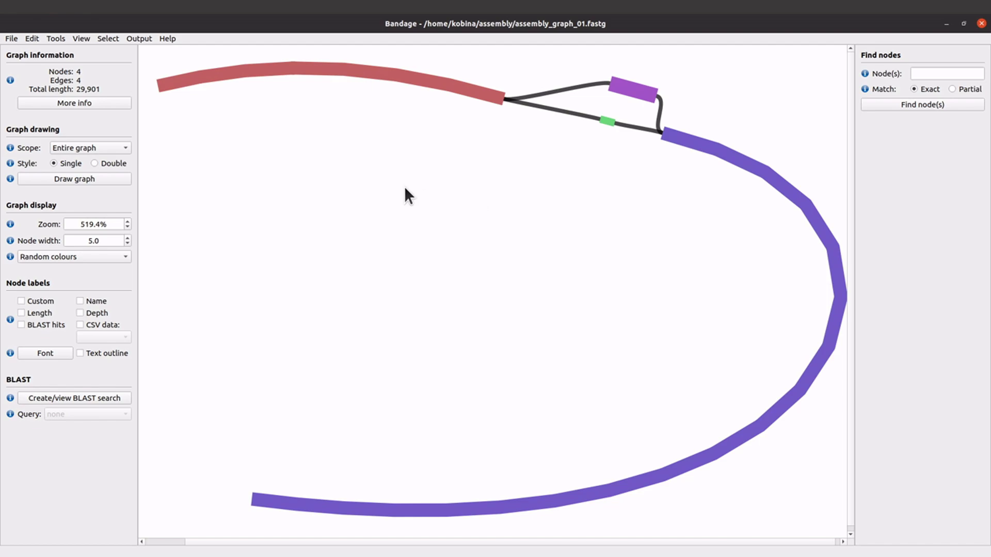
Step: Save the current Bandage view as graph.png, keeping the PNG image format
{"action": "left_click", "coordinate": [13, 37]}
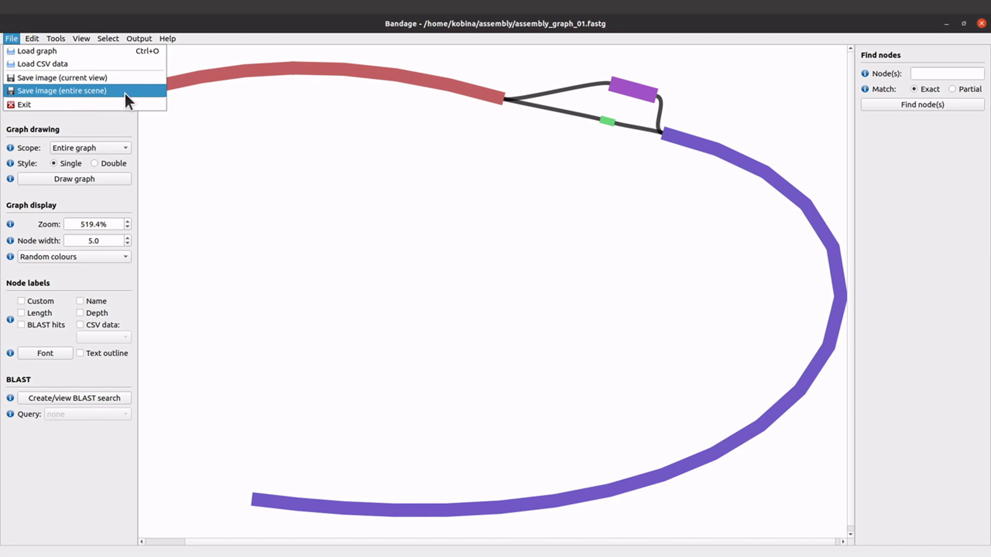
{"action": "left_click", "coordinate": [77, 79]}
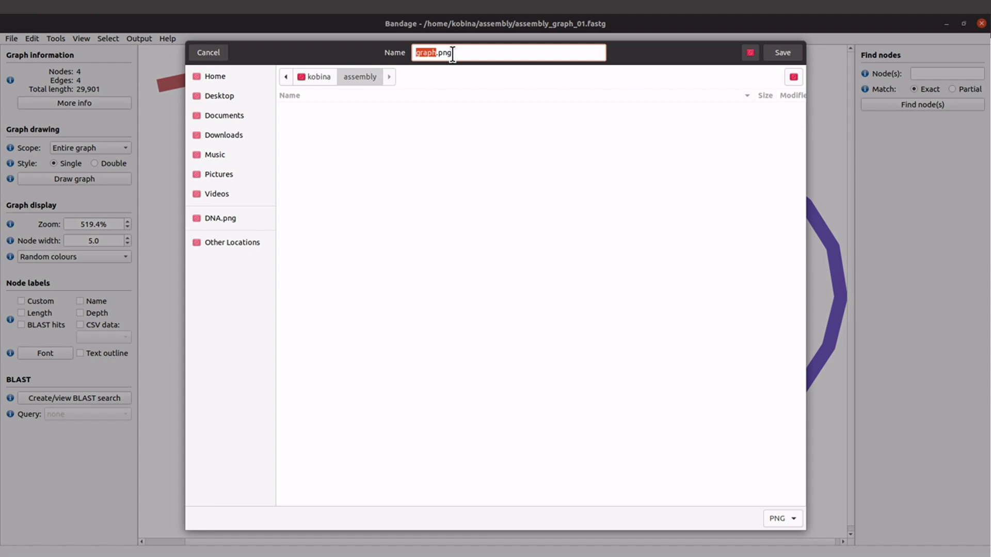
{"action": "left_click", "coordinate": [793, 520]}
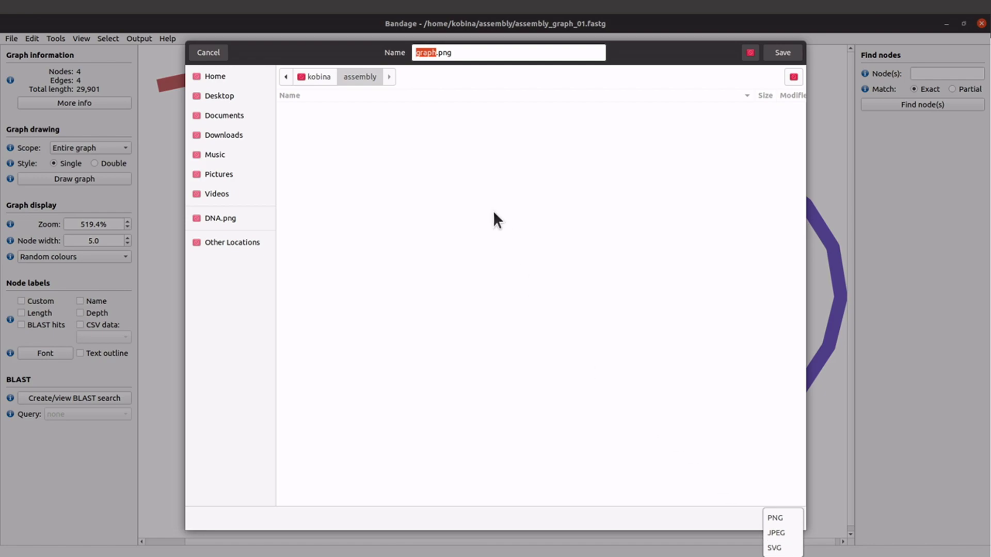
{"action": "left_click", "coordinate": [778, 48]}
{"action": "left_click", "coordinate": [777, 48]}
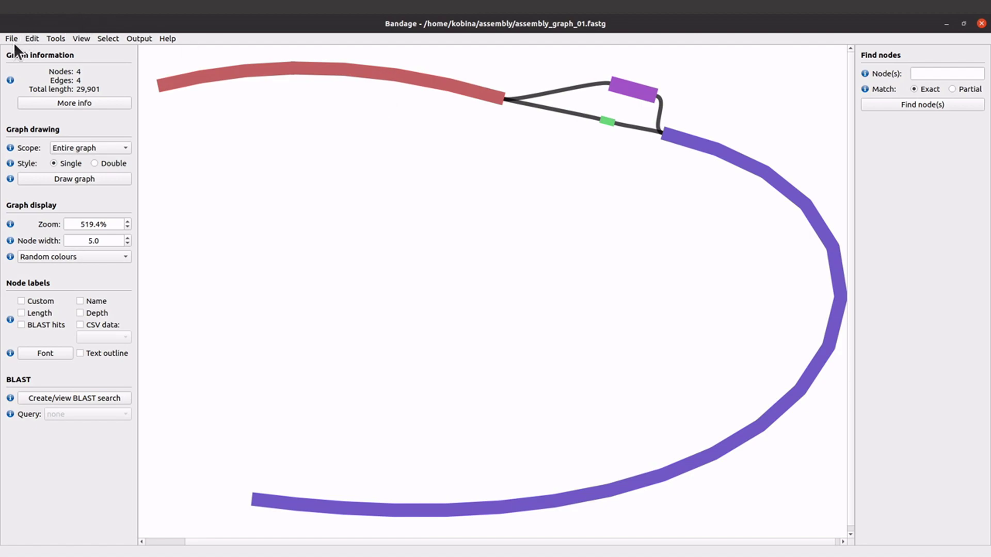
Step: Save the view again in SVG format as graph.svg, declining to overwrite graph.png
{"action": "left_click", "coordinate": [11, 39]}
{"action": "left_click", "coordinate": [50, 73]}
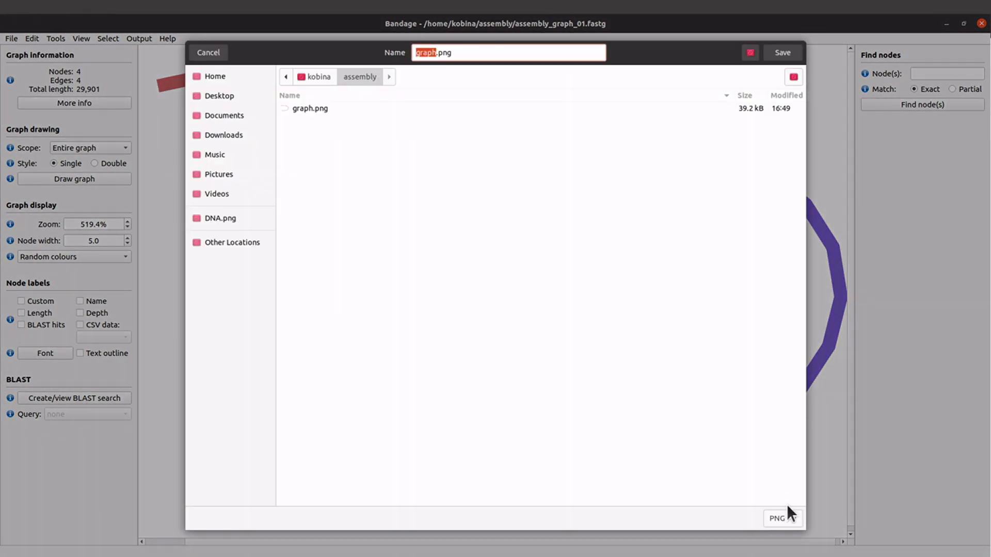
{"action": "left_click", "coordinate": [788, 515]}
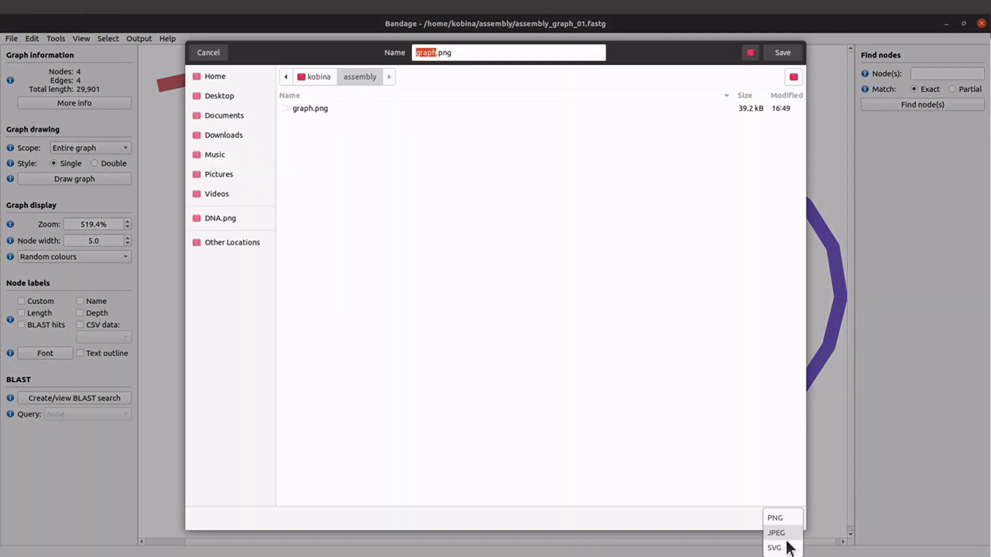
{"action": "left_click", "coordinate": [784, 548]}
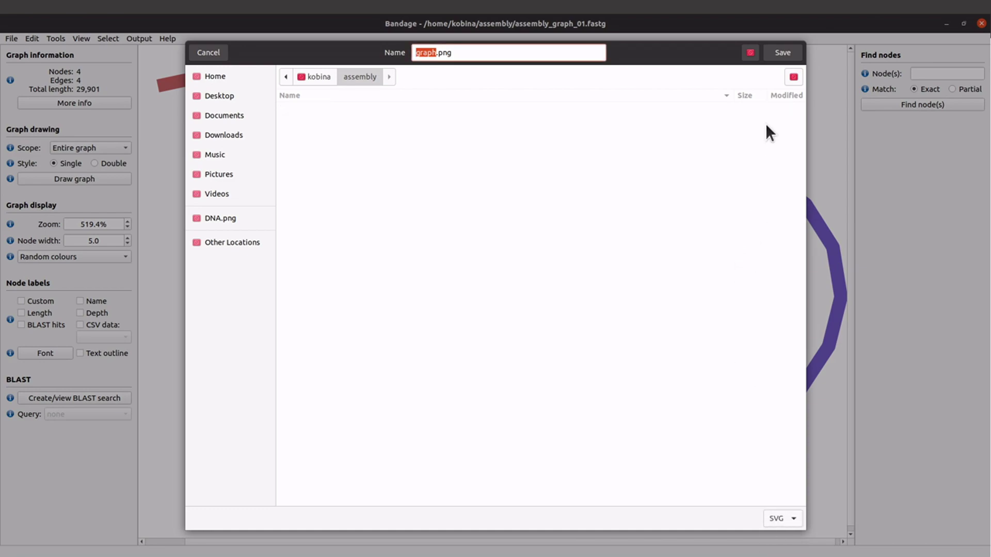
{"action": "left_click", "coordinate": [782, 53]}
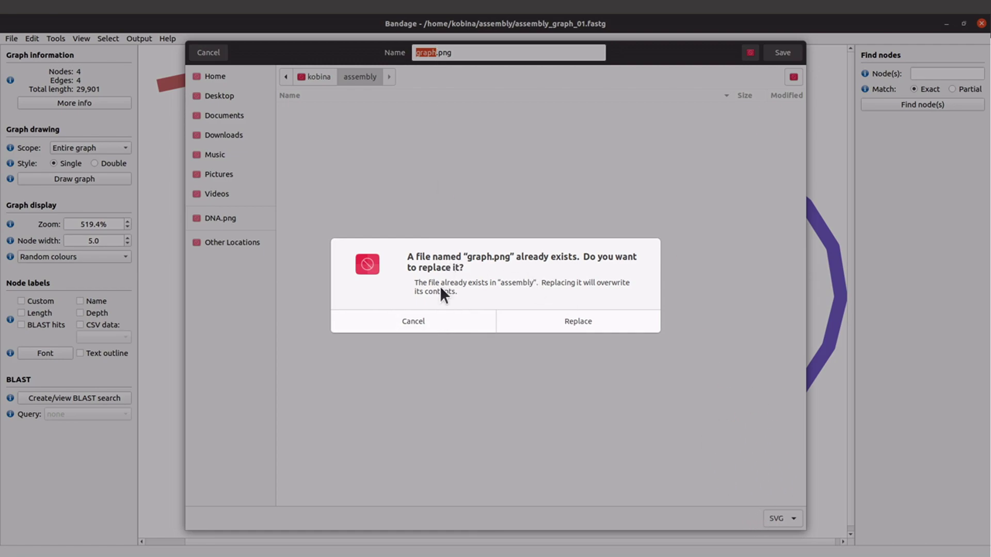
{"action": "left_click", "coordinate": [444, 320]}
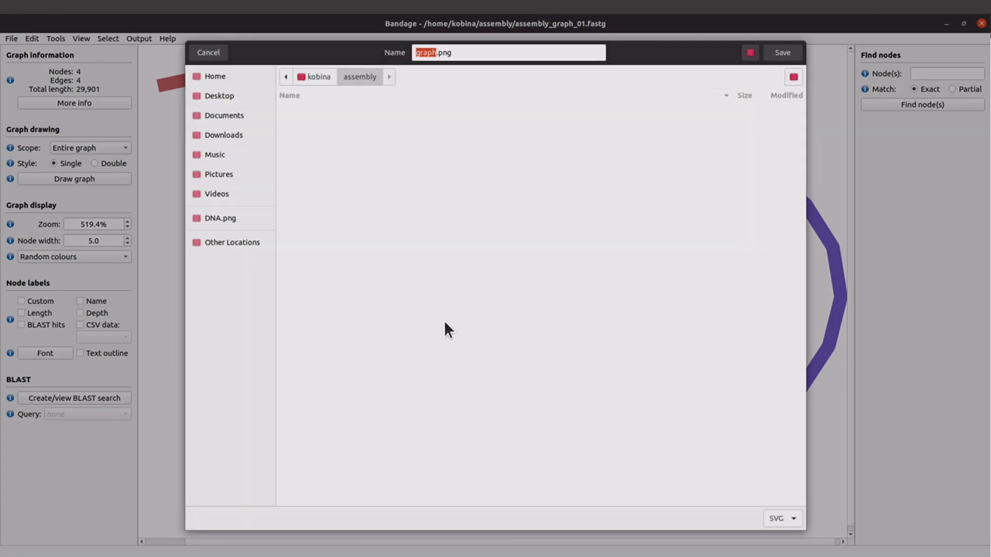
{"action": "left_click", "coordinate": [462, 50]}
{"action": "key", "text": "BackSpace"}
{"action": "key", "text": "BackSpace"}
{"action": "key", "text": "BackSpace"}
{"action": "type", "text": "svg"}
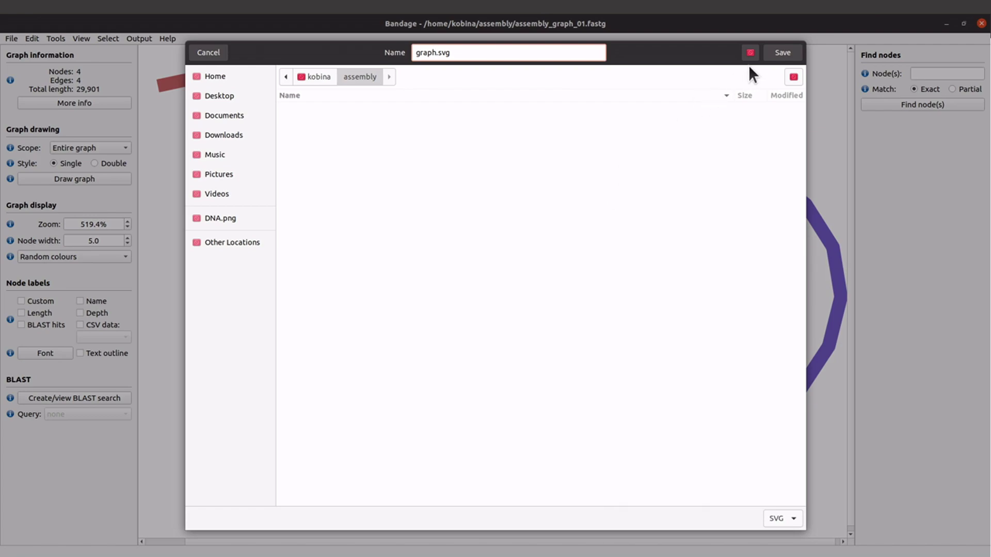
{"action": "left_click", "coordinate": [780, 53]}
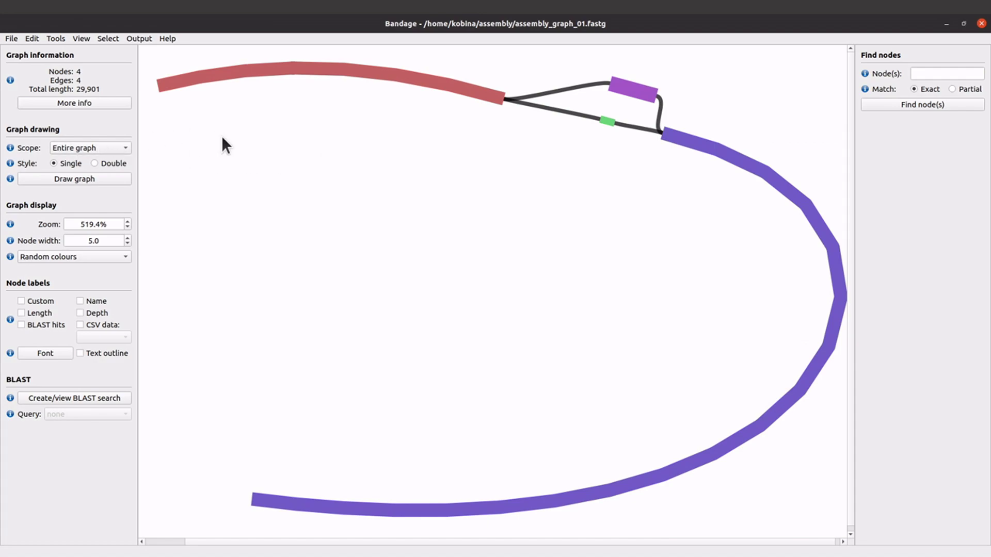
Step: In Files, open graph.svg from the assembly folder with Inkscape
{"action": "left_click", "coordinate": [17, 103]}
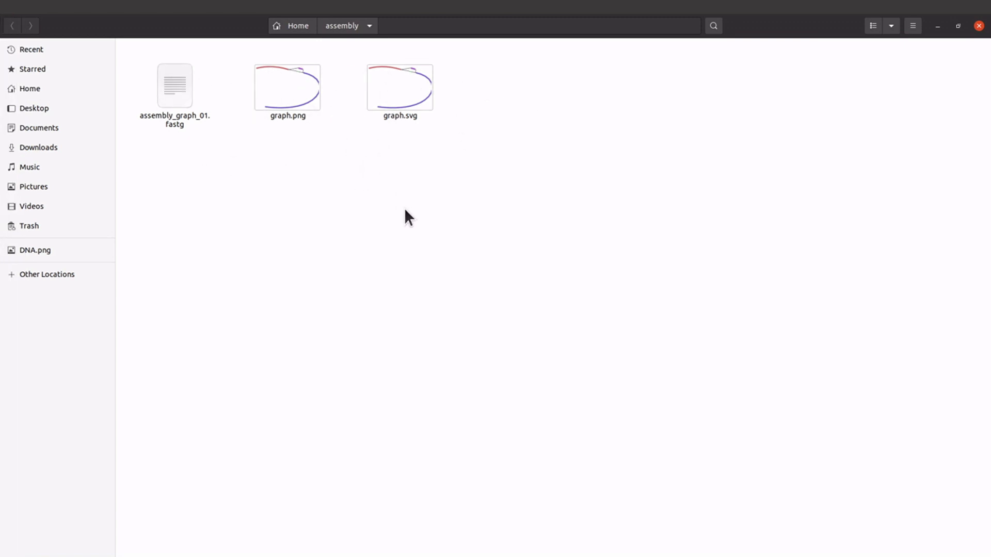
{"action": "left_click", "coordinate": [286, 96]}
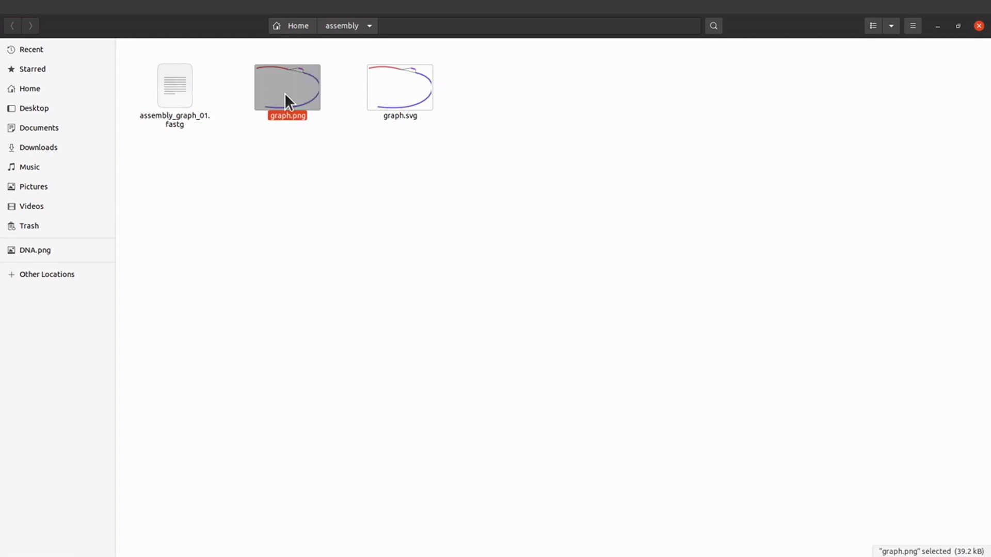
{"action": "left_click", "coordinate": [414, 94]}
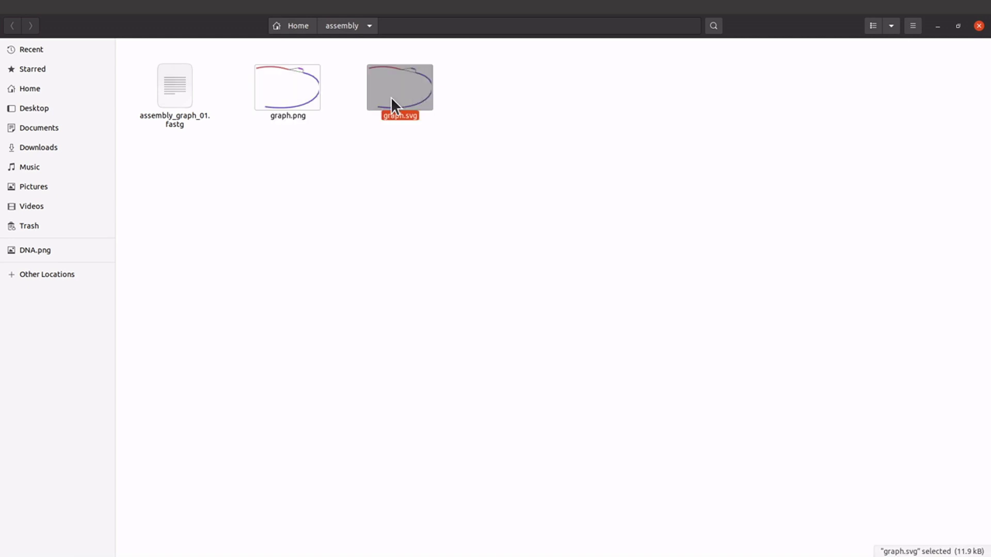
{"action": "right_click", "coordinate": [391, 97]}
{"action": "left_click", "coordinate": [383, 88]}
{"action": "right_click", "coordinate": [383, 88]}
{"action": "left_click", "coordinate": [398, 111]}
{"action": "left_click", "coordinate": [580, 191]}
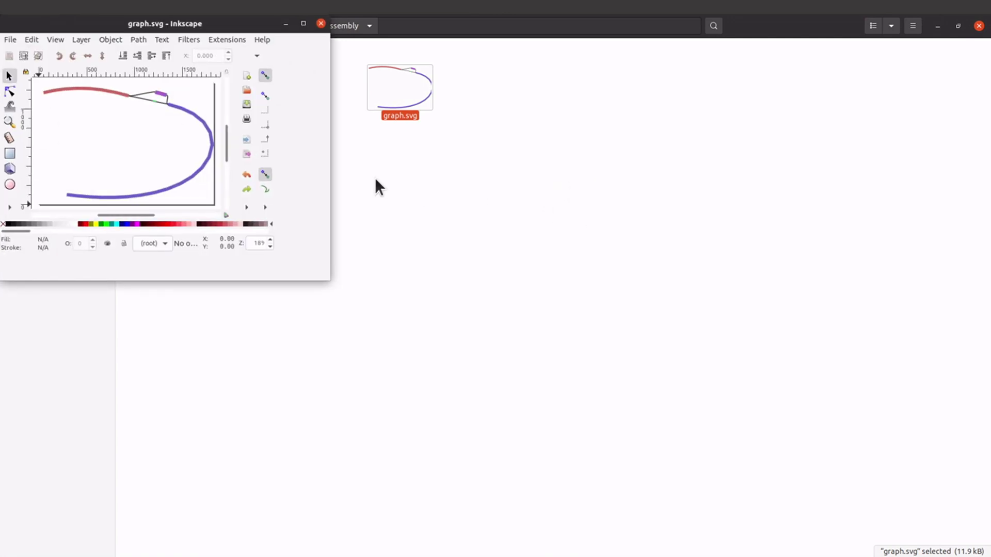
Step: Maximize Inkscape, inspect group g88 and its sub-groups g58 and g20, then close it
{"action": "double_click", "coordinate": [233, 19]}
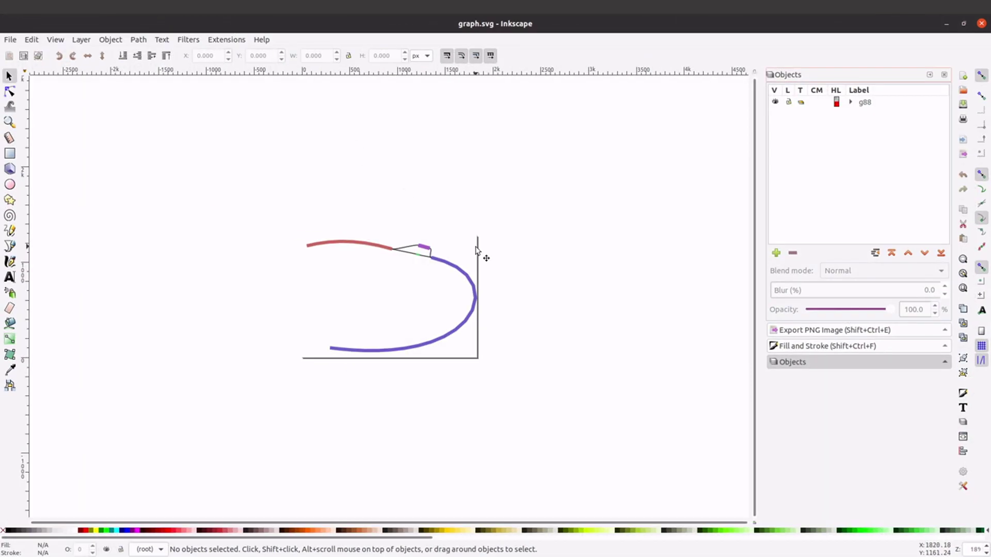
{"action": "left_click", "coordinate": [427, 252]}
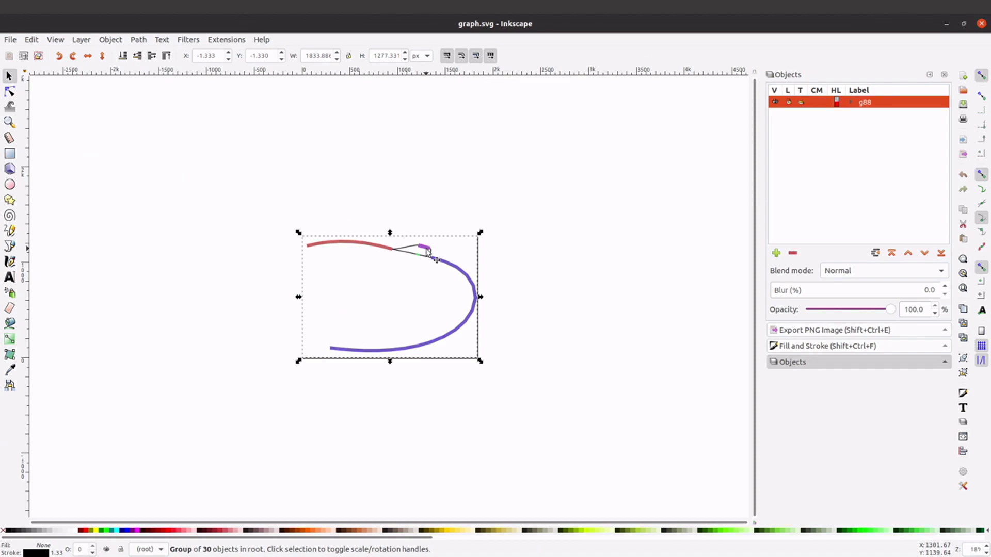
{"action": "double_click", "coordinate": [427, 252]}
{"action": "left_click", "coordinate": [423, 249]}
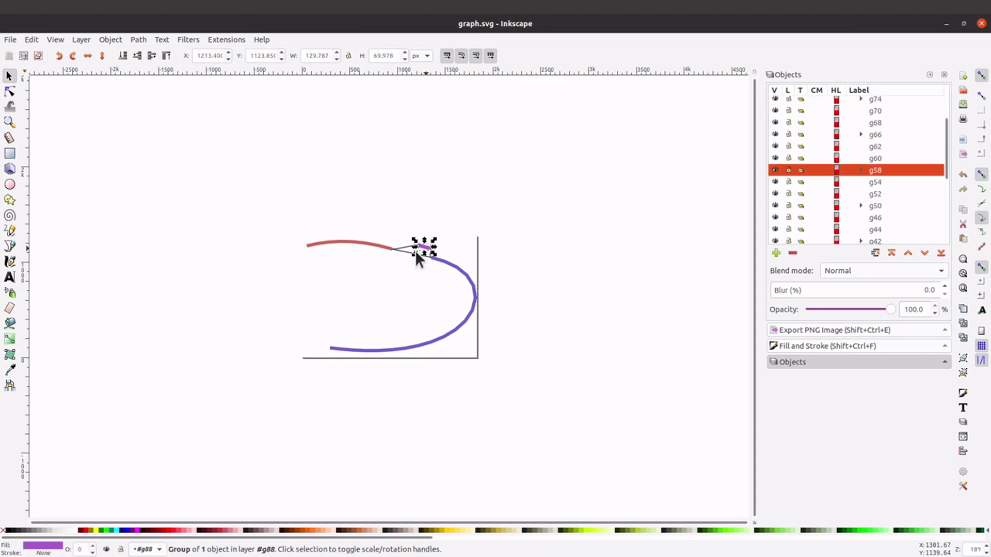
{"action": "left_click", "coordinate": [371, 287]}
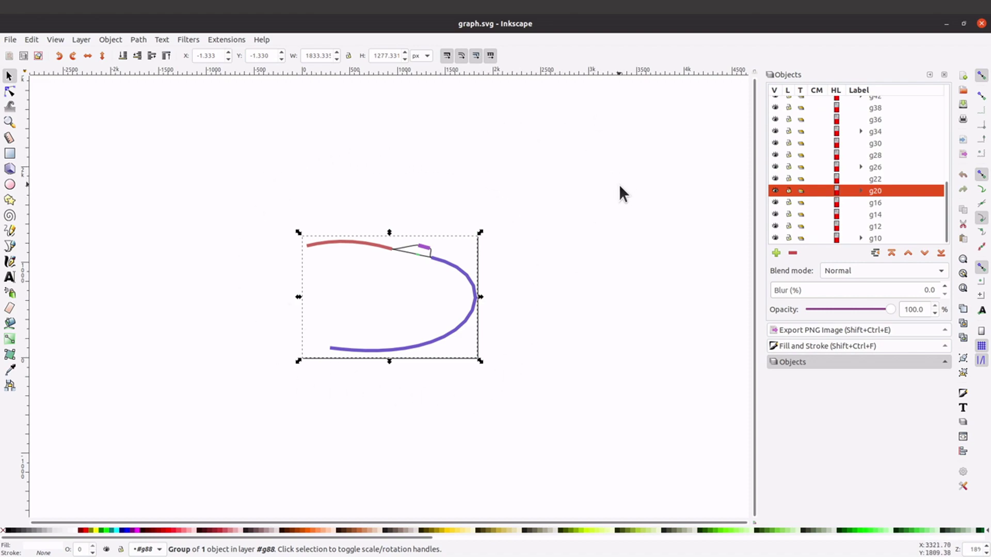
{"action": "left_click", "coordinate": [982, 23]}
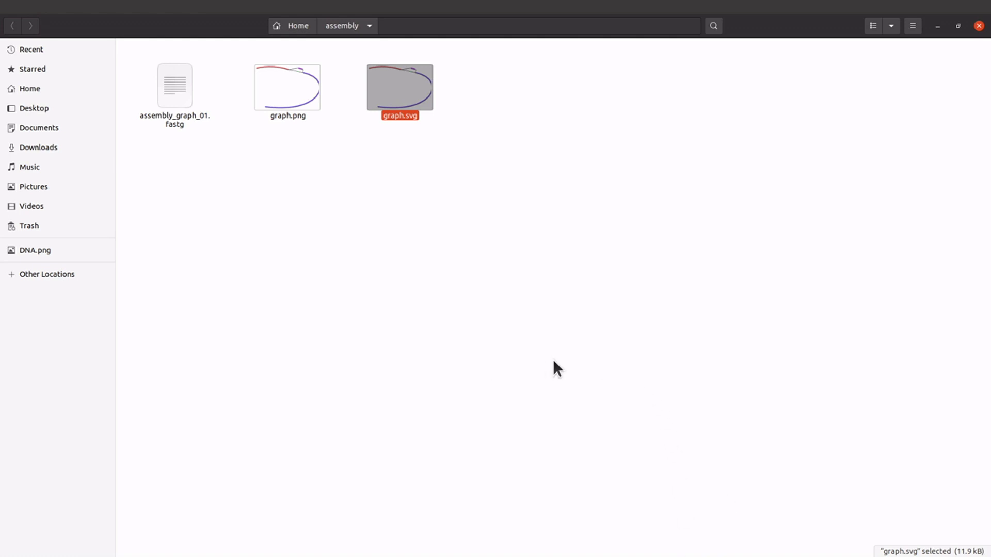
{"action": "mouse_move", "coordinate": [1, 351]}
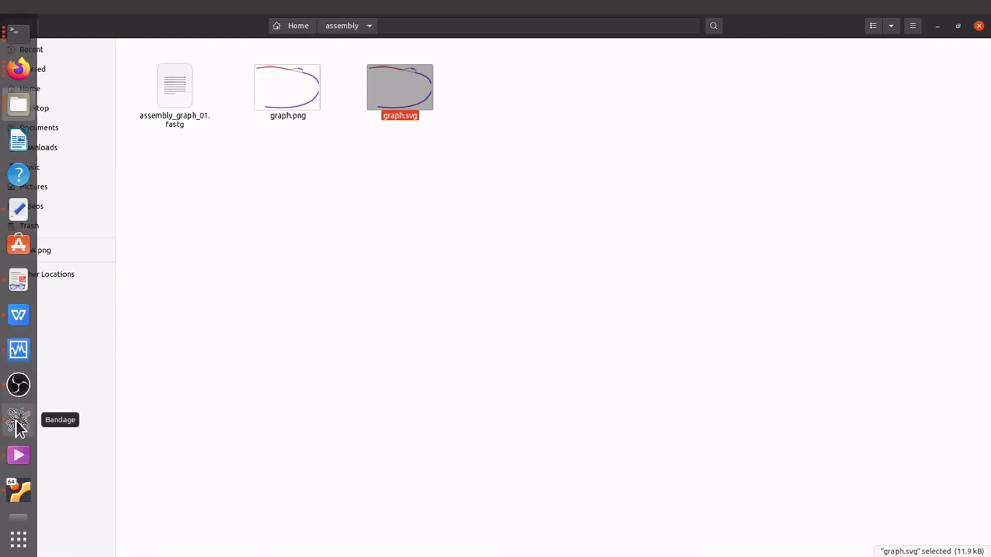